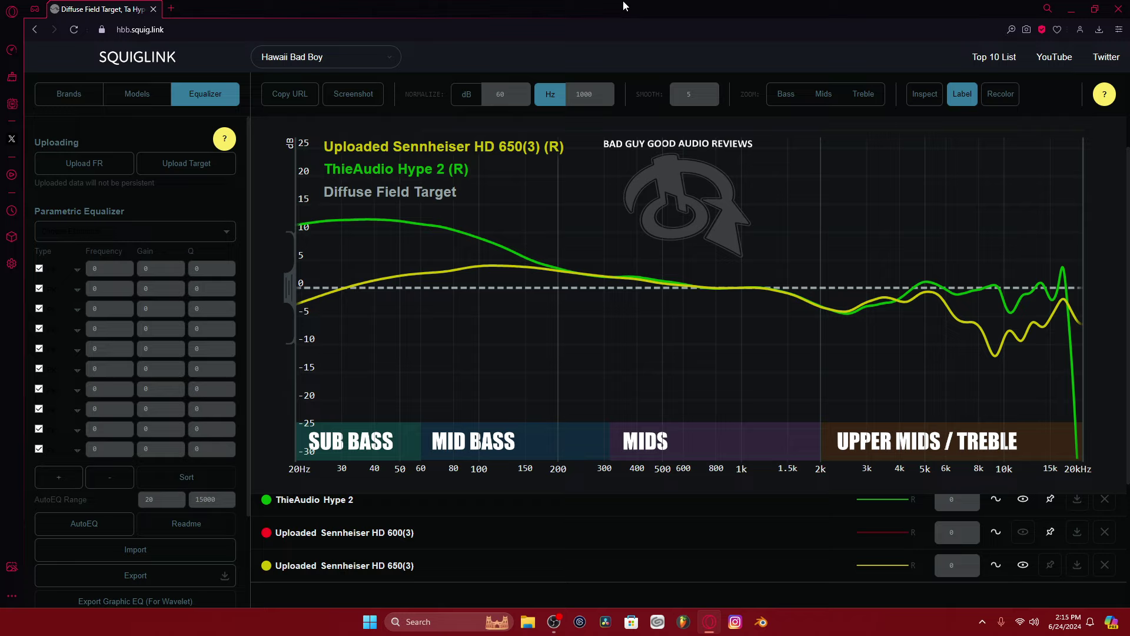
# - Upload the frequency response file Sennheiser HD 58X (1).csv from Downloads, searching the folder for "hd"
pyautogui.click(95, 169)
pyautogui.click(212, 321)
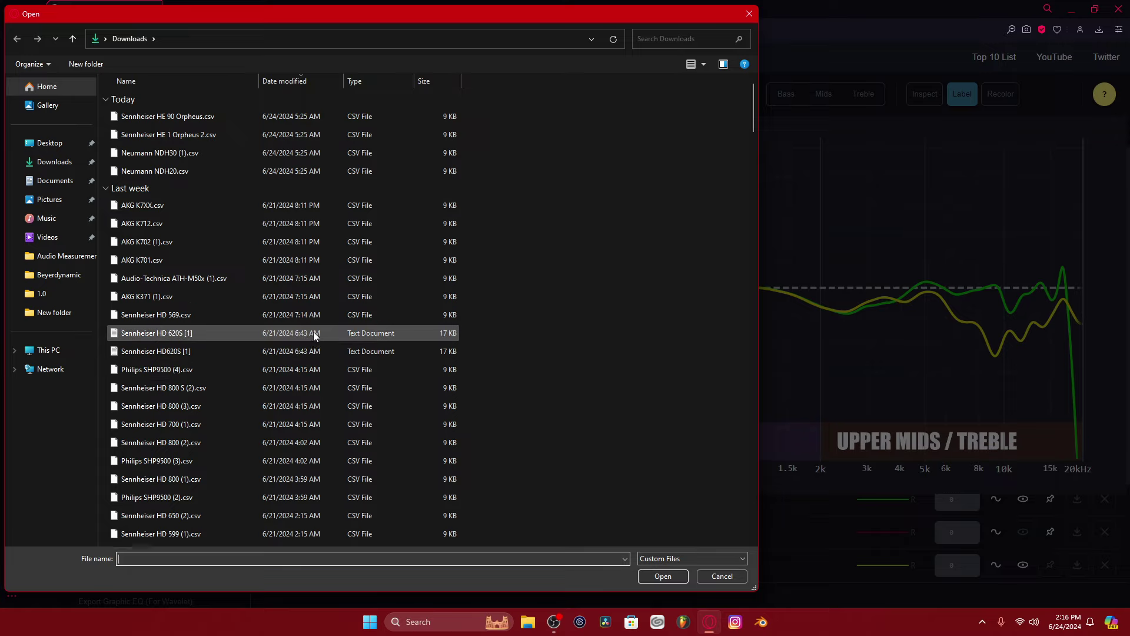
pyautogui.scroll(-1, 312, 334)
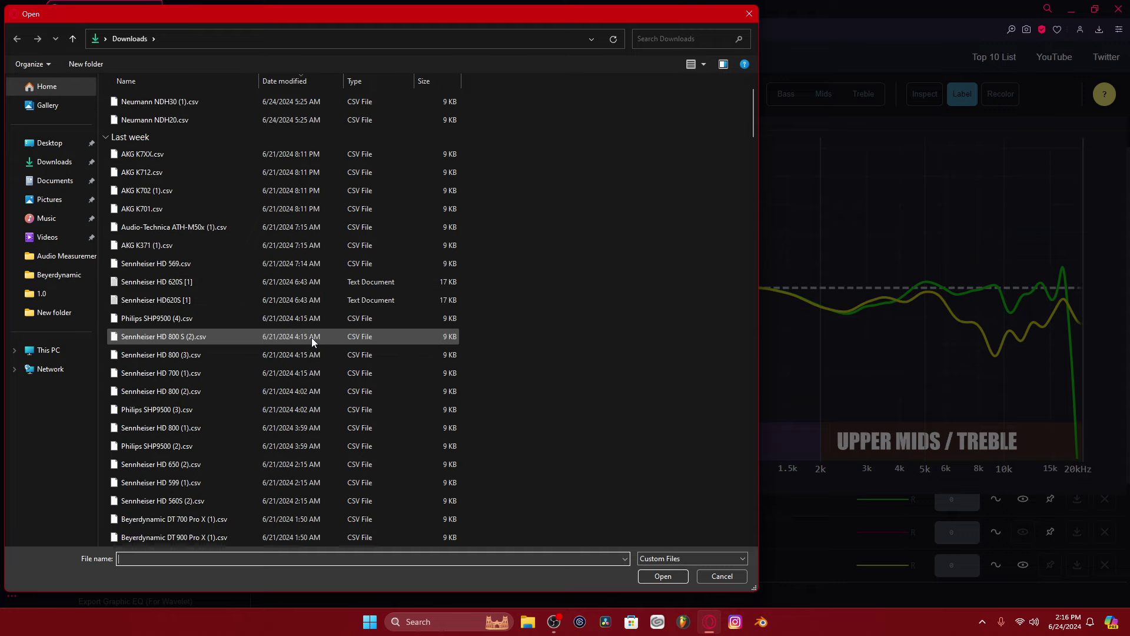
pyautogui.click(663, 36)
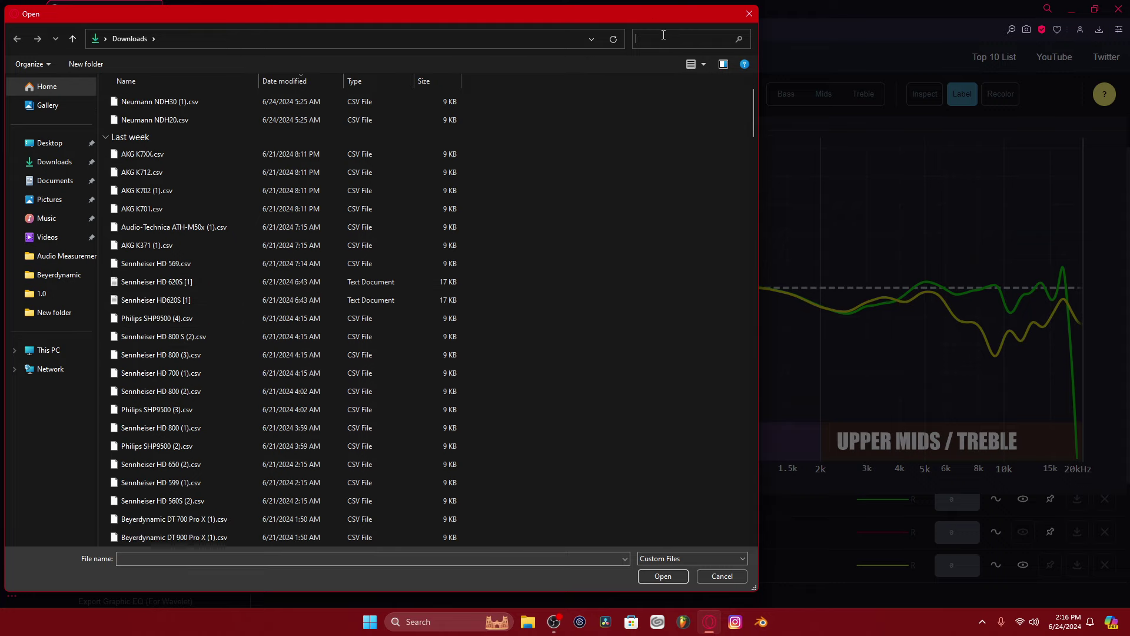
pyautogui.write('hd')
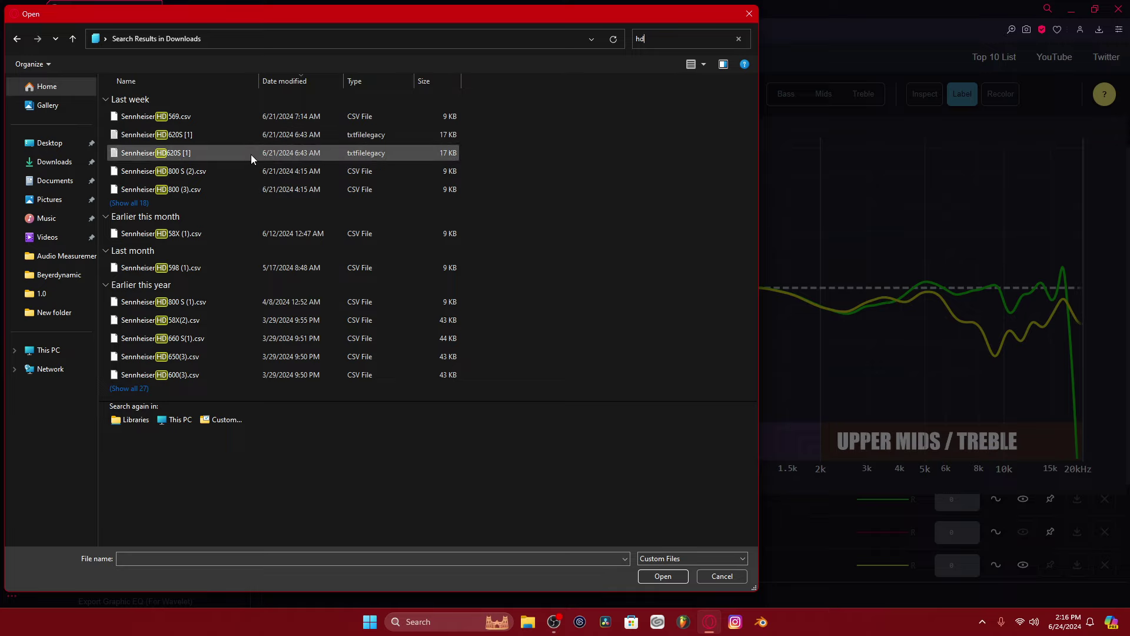
pyautogui.click(239, 229)
pyautogui.doubleClick(239, 229)
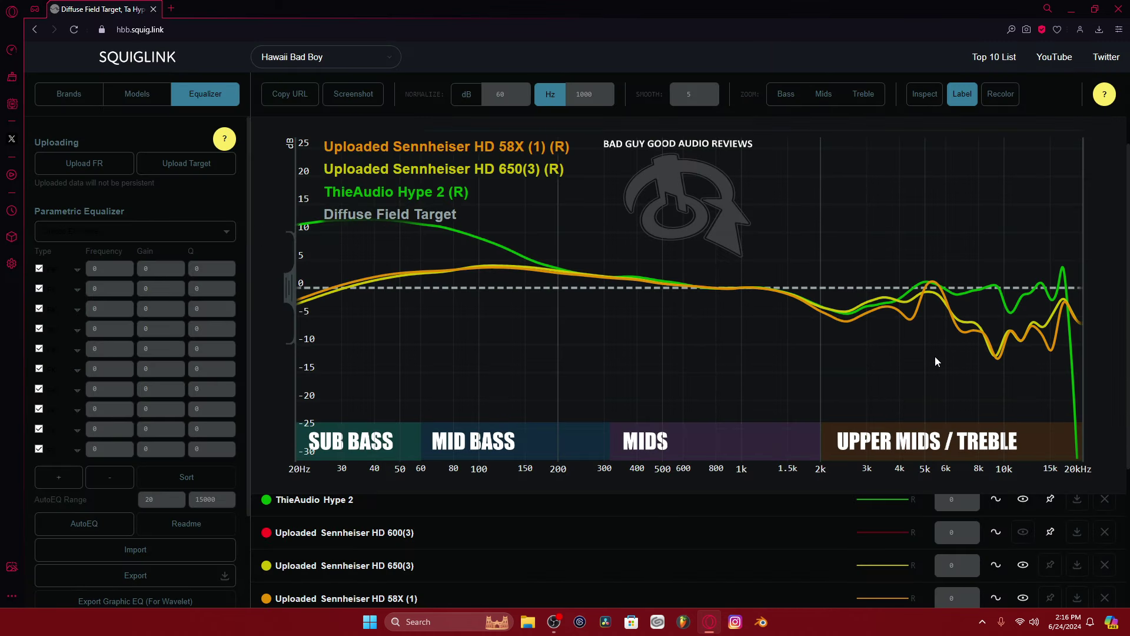
# - Pin the Sennheiser HD 58X (1) and HD 650(3) curves, and hide the HD 650(3) curve
pyautogui.scroll(-1, 914, 539)
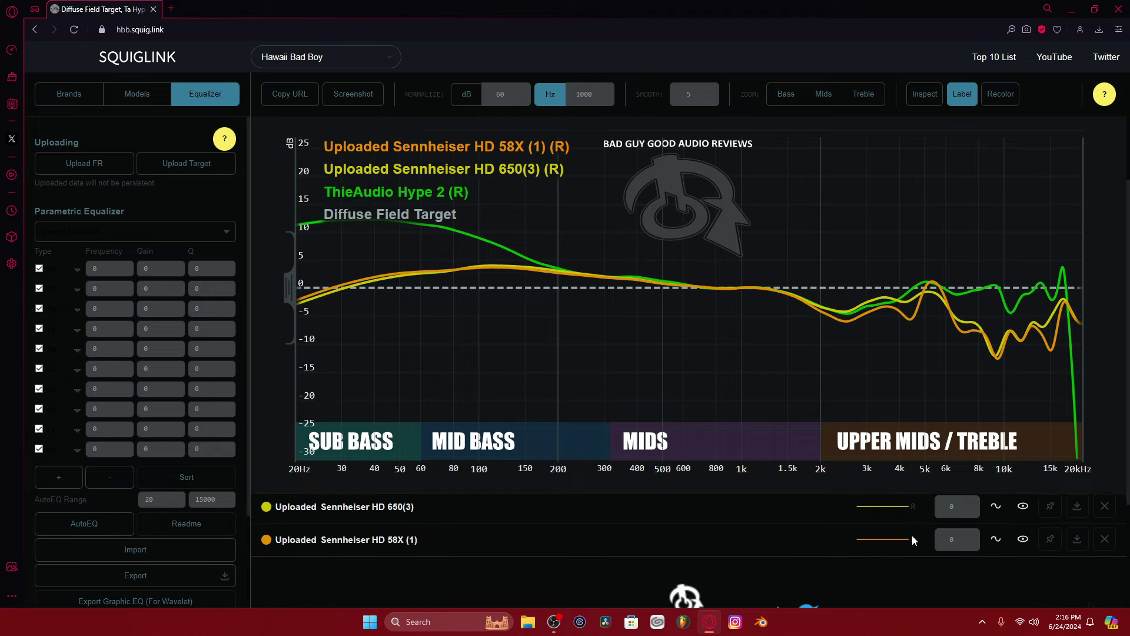
pyautogui.click(1051, 538)
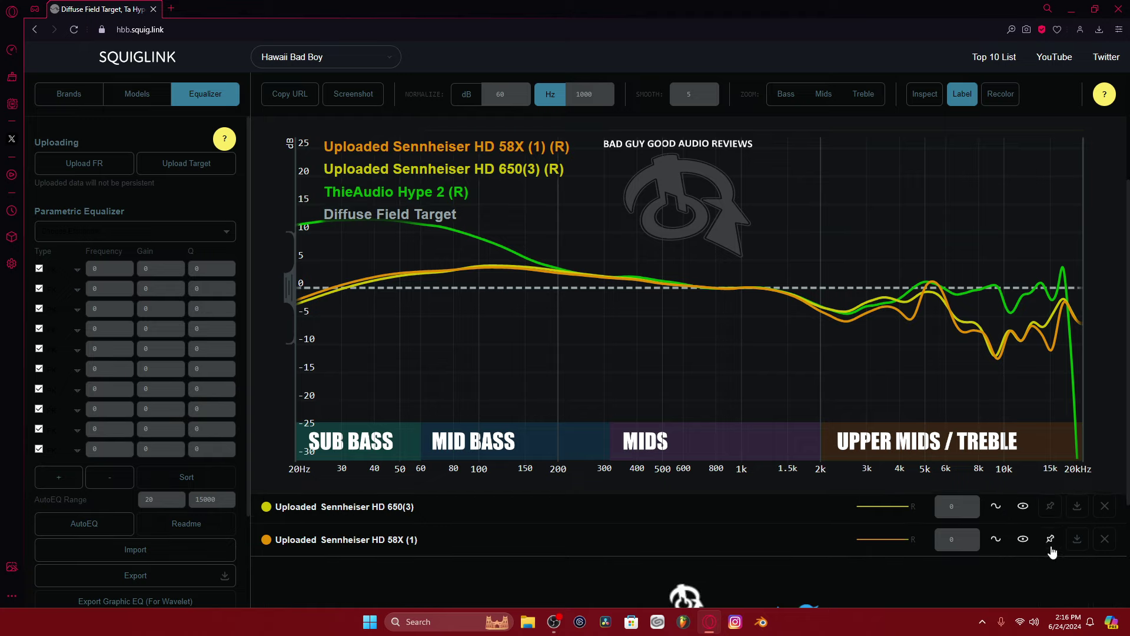
pyautogui.click(1050, 516)
pyautogui.click(1023, 511)
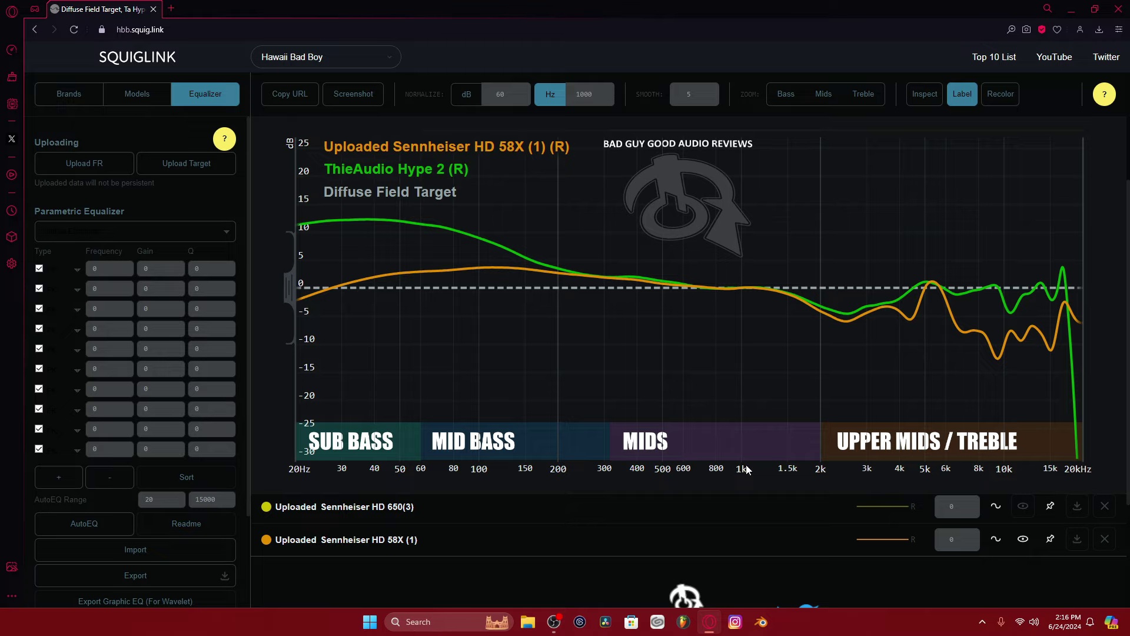
# - Capture a screen snip of the graph area and open it in Snipping Tool for markup
pyautogui.press('super+shift+s')
pyautogui.moveTo(270, 109); pyautogui.dragTo(1101, 469)
pyautogui.click(1008, 439)
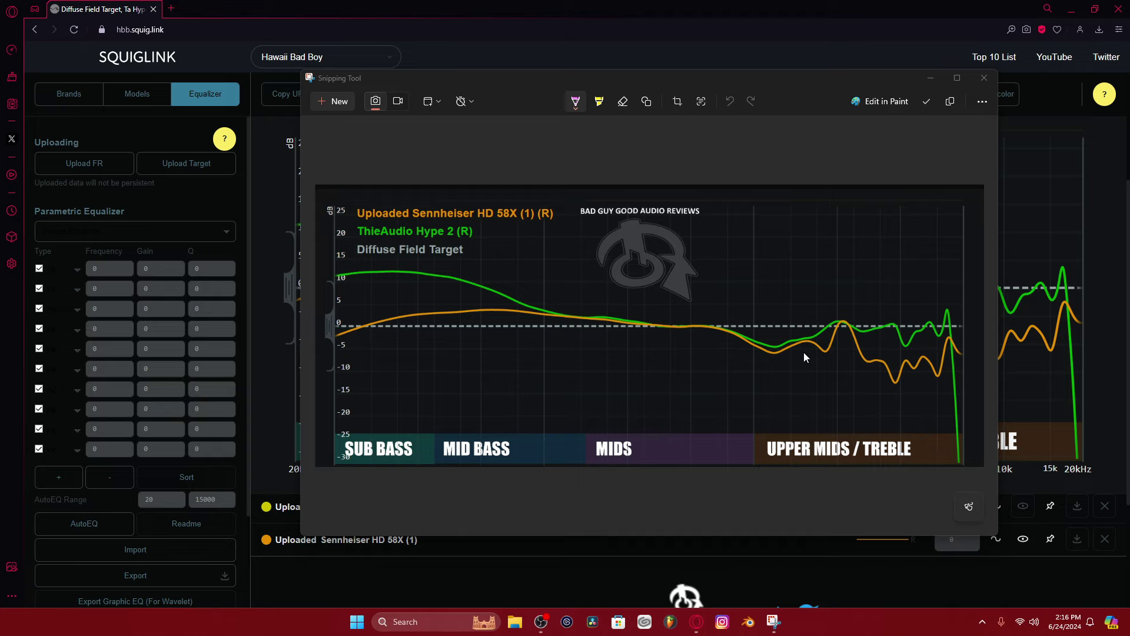
# - Try marking the treble of both curves and circling the ThieAudio Hype 2 bass, and undo those pen marks
pyautogui.moveTo(804, 334); pyautogui.dragTo(971, 381)
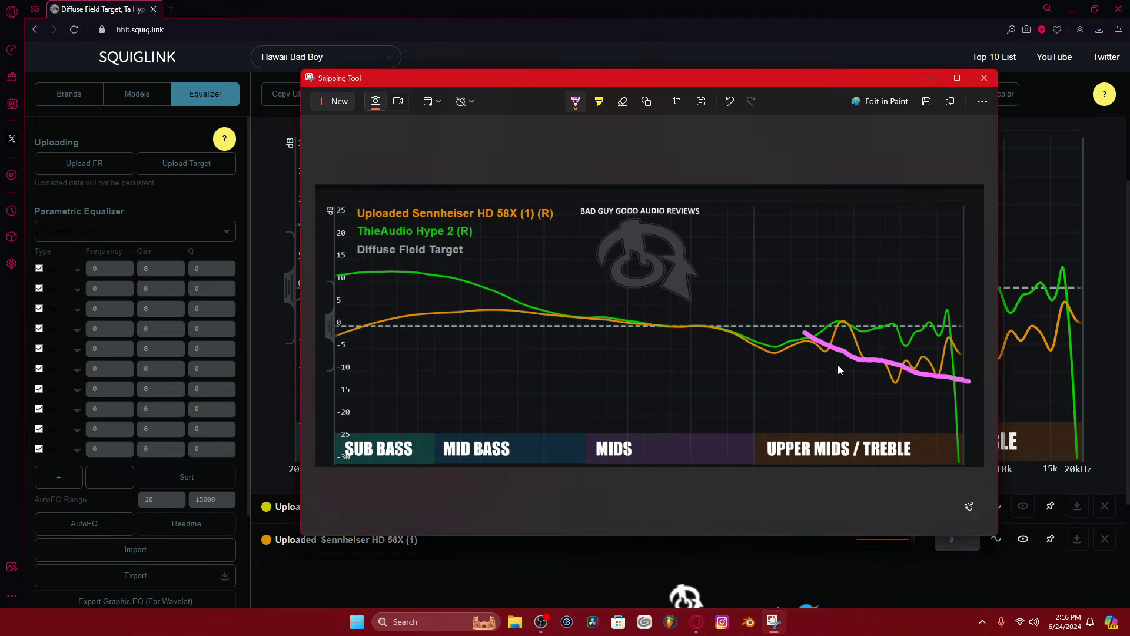
pyautogui.moveTo(832, 321)
pyautogui.mouseDown()
pyautogui.moveTo(926, 339)
pyautogui.moveTo(959, 326)
pyautogui.mouseUp()
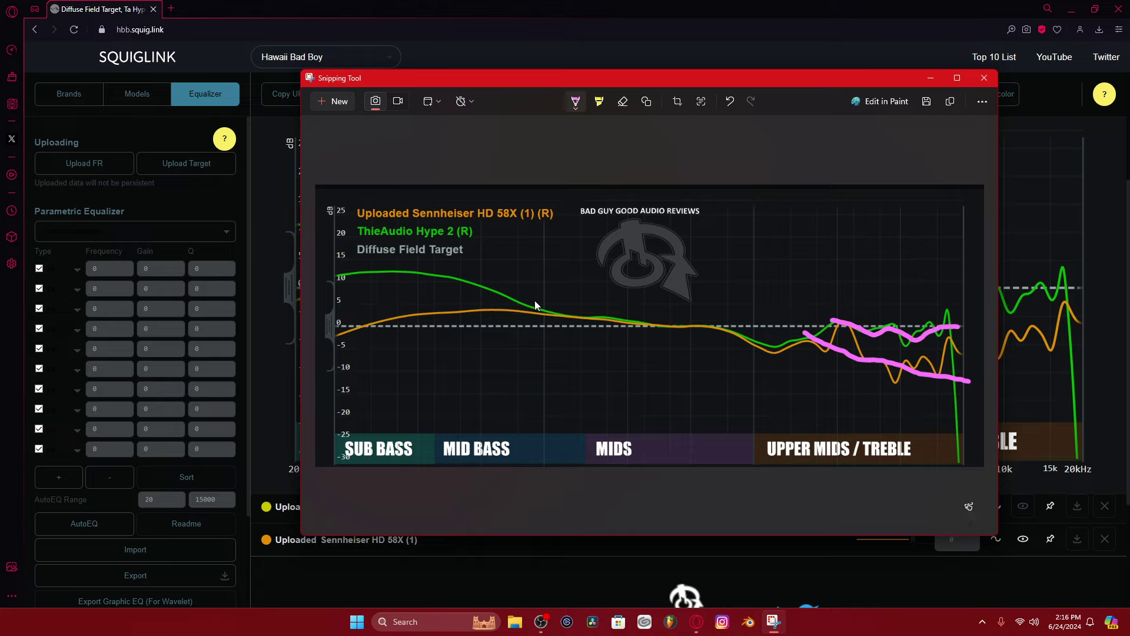
pyautogui.moveTo(517, 291); pyautogui.dragTo(367, 269)
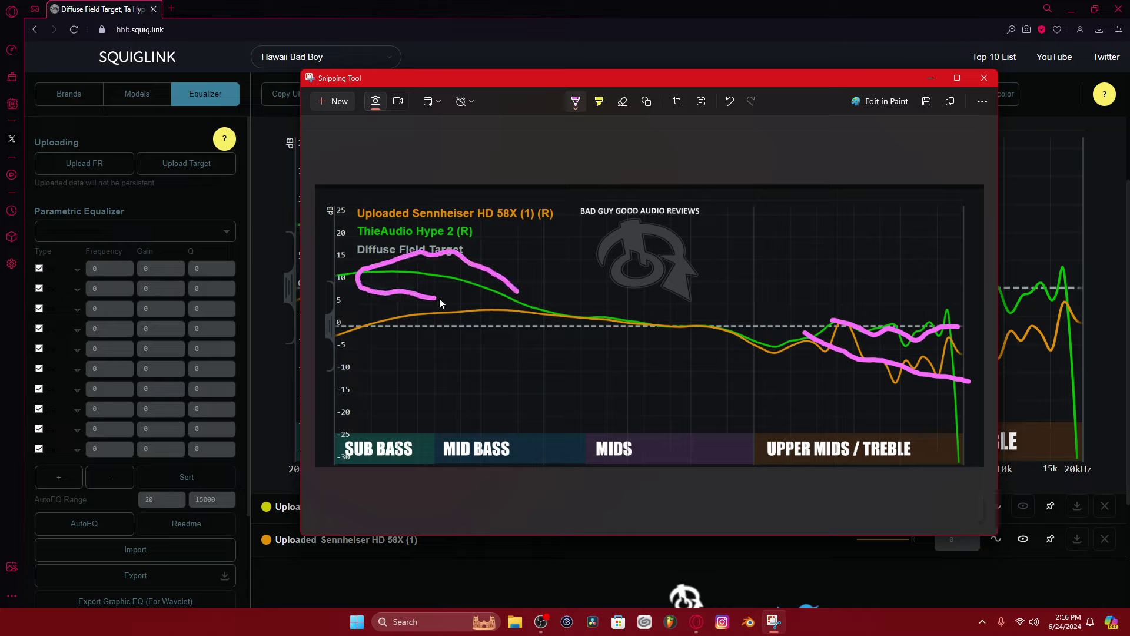
pyautogui.moveTo(482, 267); pyautogui.dragTo(468, 269)
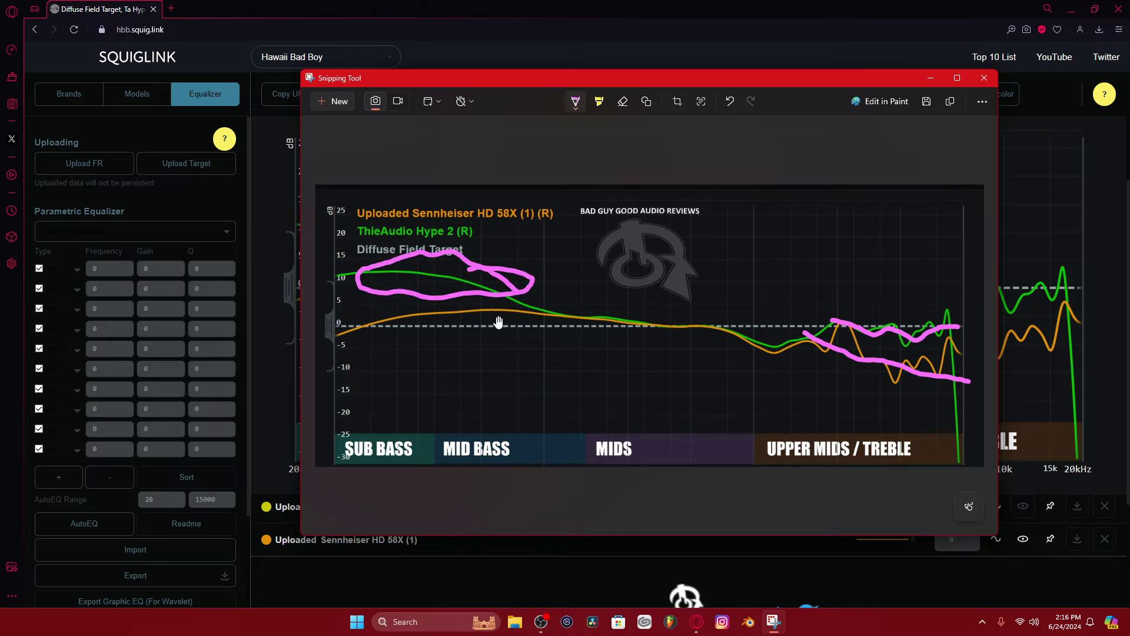
pyautogui.hotkey('ctrl', 'z')
pyautogui.hotkey('ctrl', 'z')
pyautogui.hotkey('ctrl', 'z')
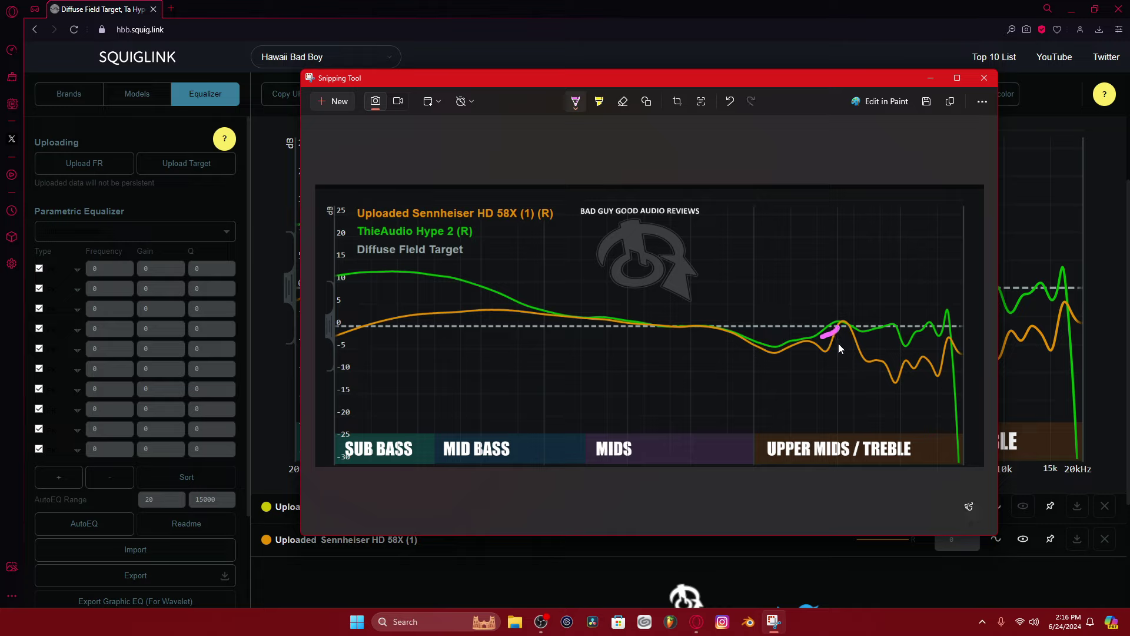
# - Try tracing the peak near 5 kHz with the pen, and undo the strokes
pyautogui.hotkey('ctrl', 'z')
pyautogui.moveTo(822, 330); pyautogui.dragTo(864, 330)
pyautogui.hotkey('ctrl', 'z')
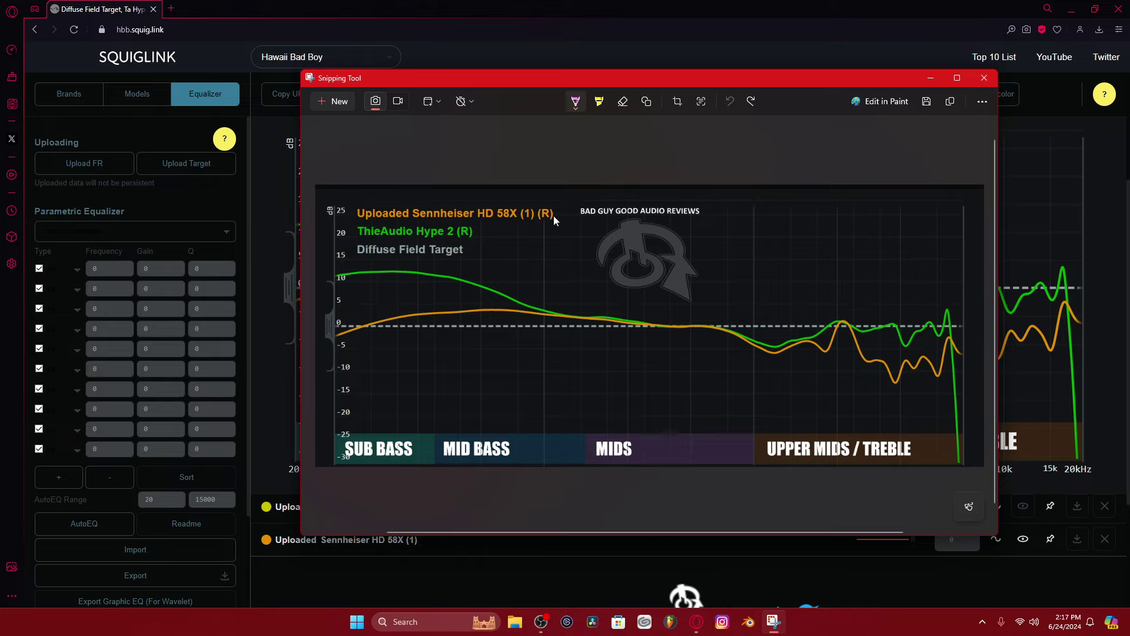
# - Mark the Sennheiser HD 58X label and trace both curves' peaks near 5 kHz with the pen
pyautogui.moveTo(554, 215); pyautogui.dragTo(599, 215)
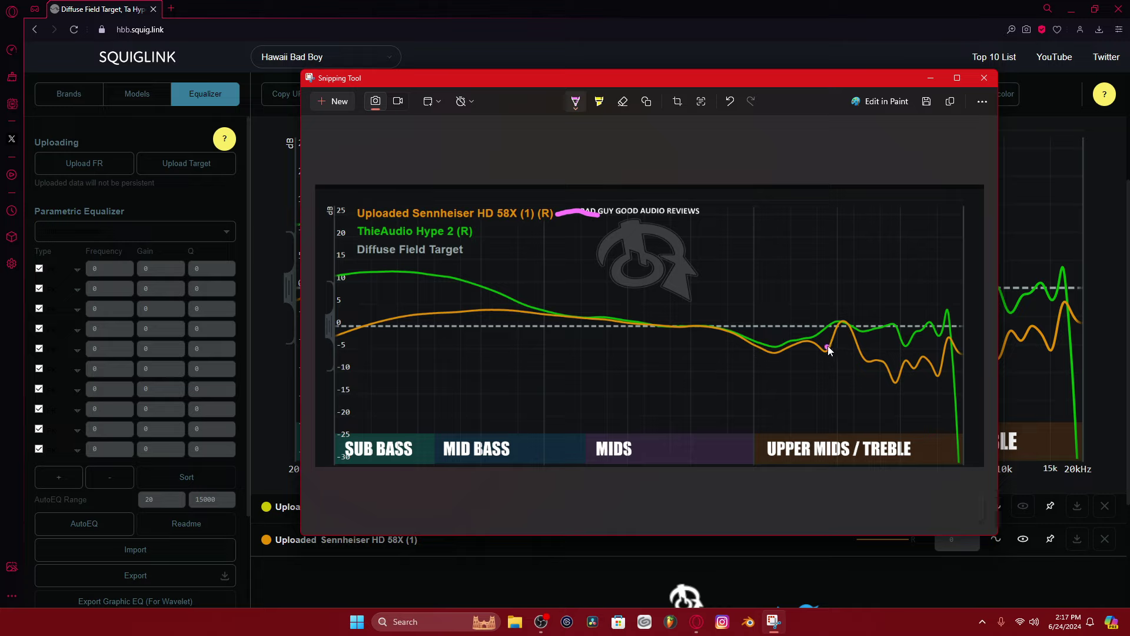
pyautogui.moveTo(828, 348)
pyautogui.mouseDown()
pyautogui.moveTo(848, 325)
pyautogui.moveTo(865, 360)
pyautogui.mouseUp()
pyautogui.moveTo(821, 331)
pyautogui.mouseDown()
pyautogui.moveTo(847, 321)
pyautogui.moveTo(864, 333)
pyautogui.mouseUp()
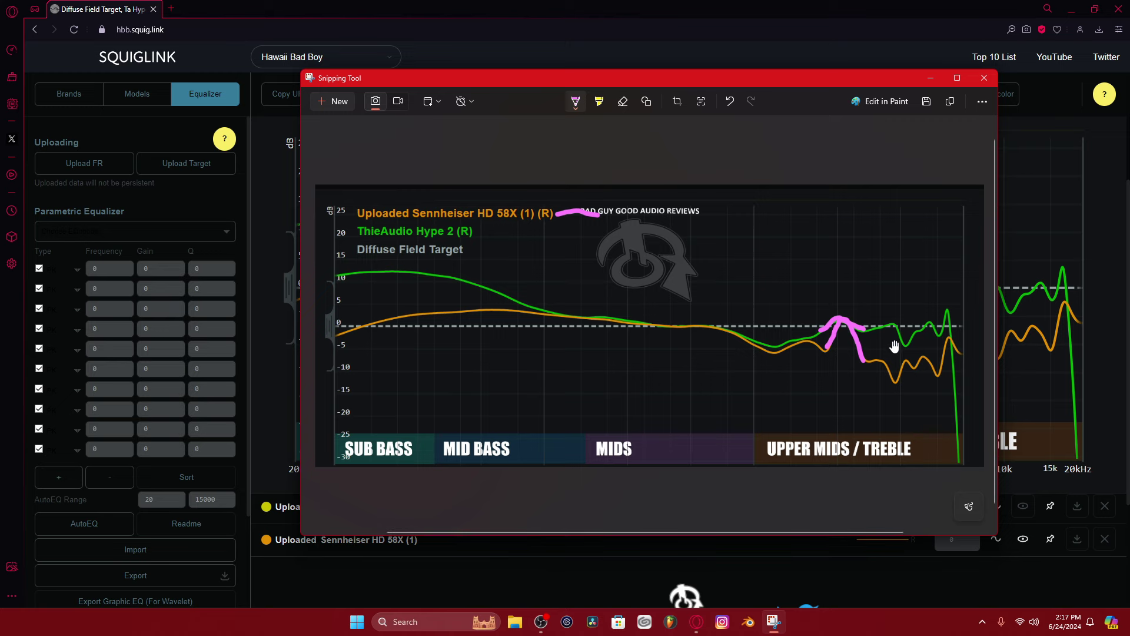
pyautogui.scroll(2, 760, 393)
pyautogui.scroll(-2, 760, 394)
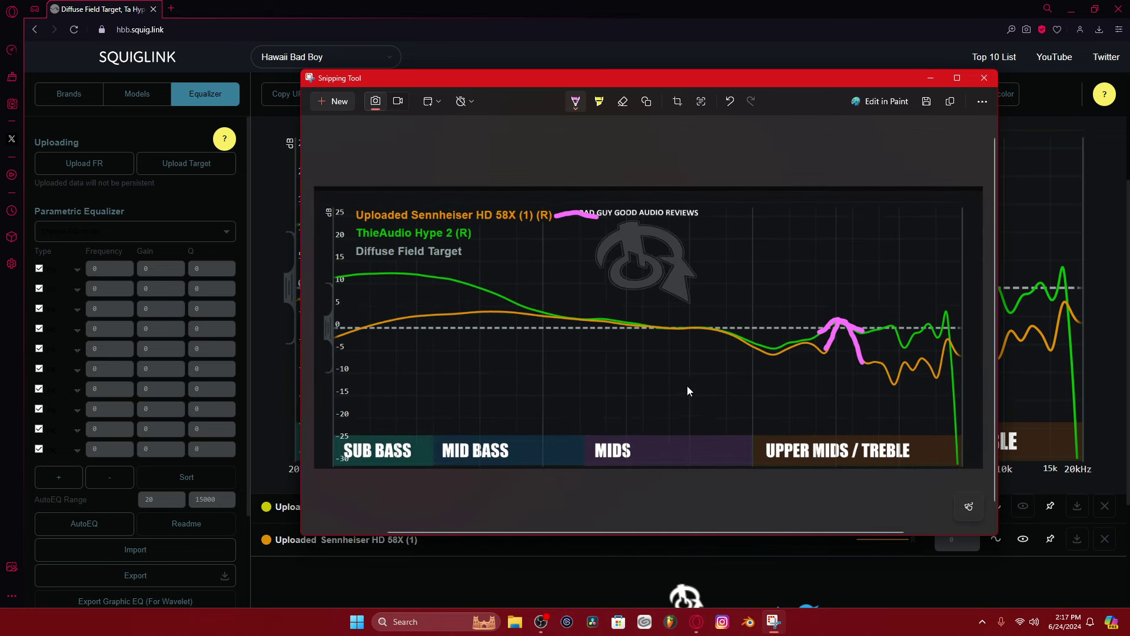
# - Mark the ThieAudio Hype 2 curve's bass on the snip, and close Snipping Tool
pyautogui.moveTo(516, 287)
pyautogui.mouseDown()
pyautogui.moveTo(419, 258)
pyautogui.moveTo(371, 305)
pyautogui.moveTo(489, 318)
pyautogui.moveTo(510, 285)
pyautogui.mouseUp()
pyautogui.hotkey('ctrl', 'z')
pyautogui.moveTo(347, 273); pyautogui.dragTo(372, 276)
pyautogui.click(984, 77)
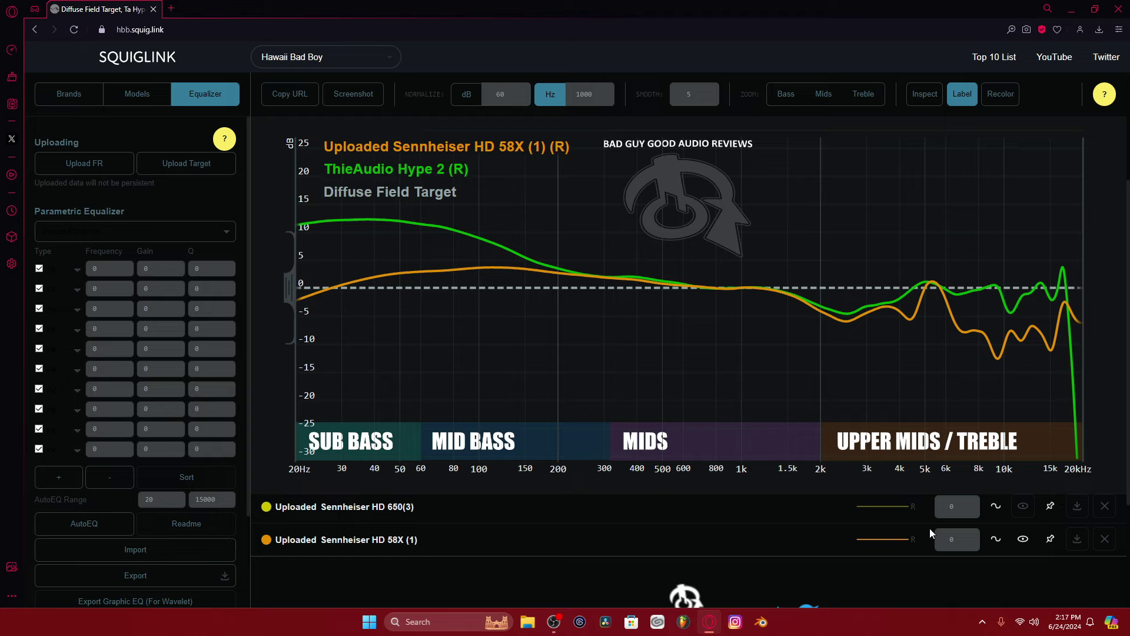
# - Upload the Endgame Target text file from Downloads as a target curve
pyautogui.scroll(2, 951, 506)
pyautogui.scroll(1, 950, 507)
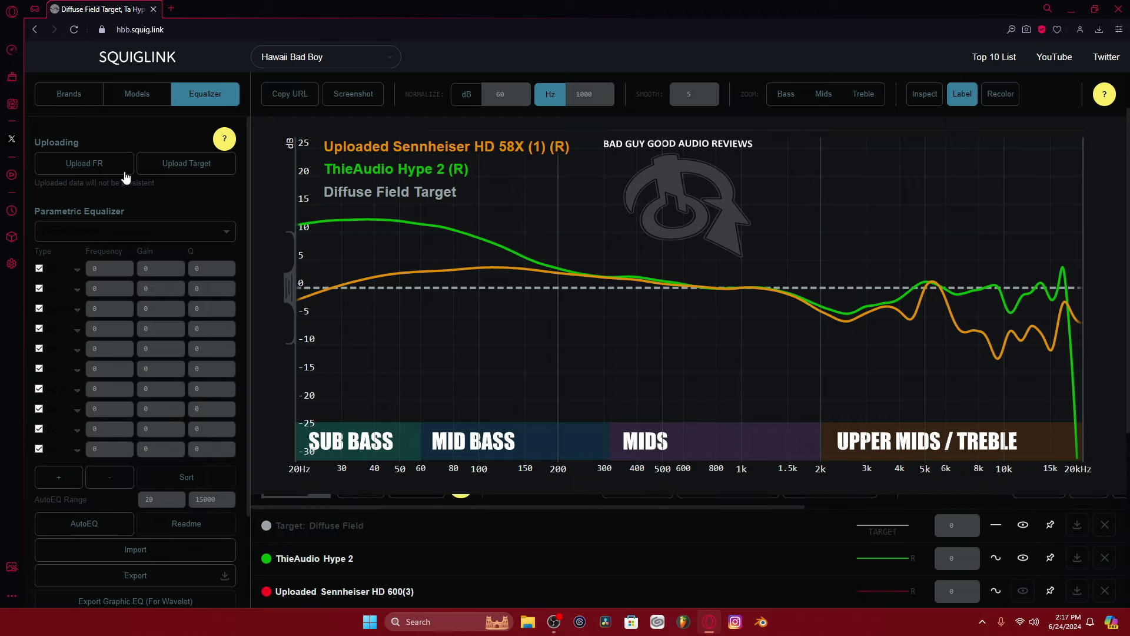
pyautogui.click(182, 165)
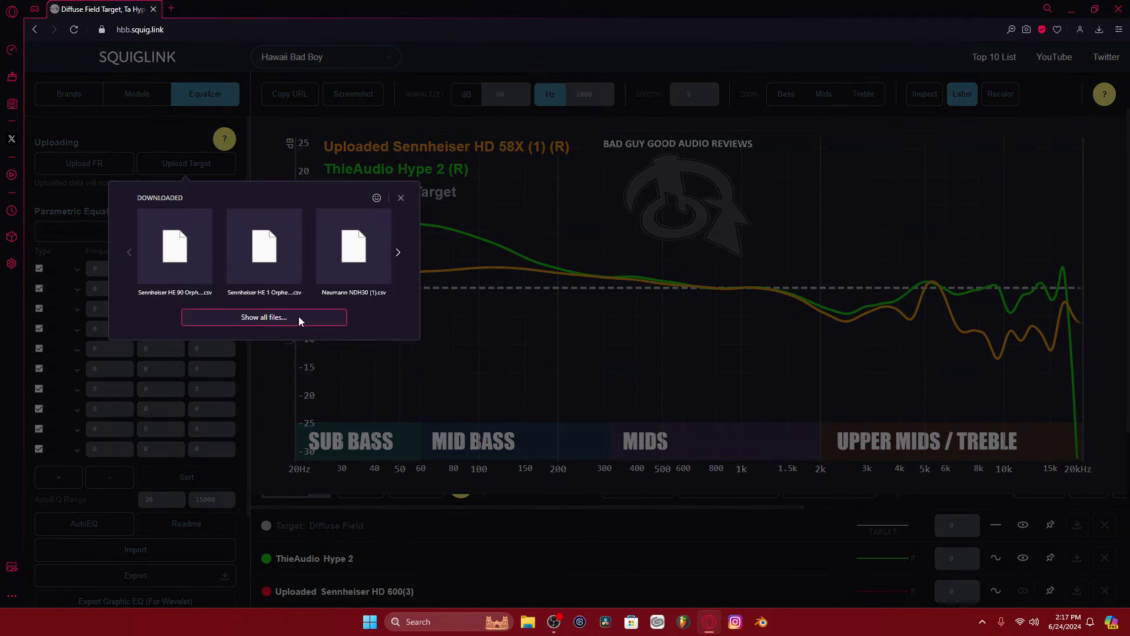
pyautogui.click(299, 316)
pyautogui.moveTo(754, 389); pyautogui.dragTo(754, 546)
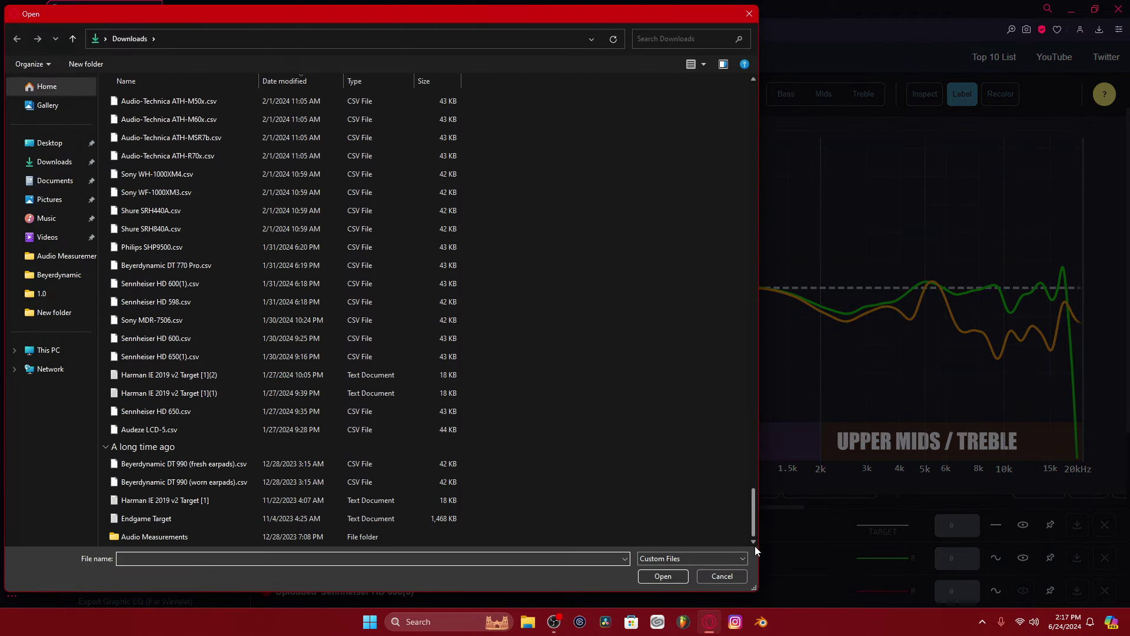
pyautogui.doubleClick(286, 521)
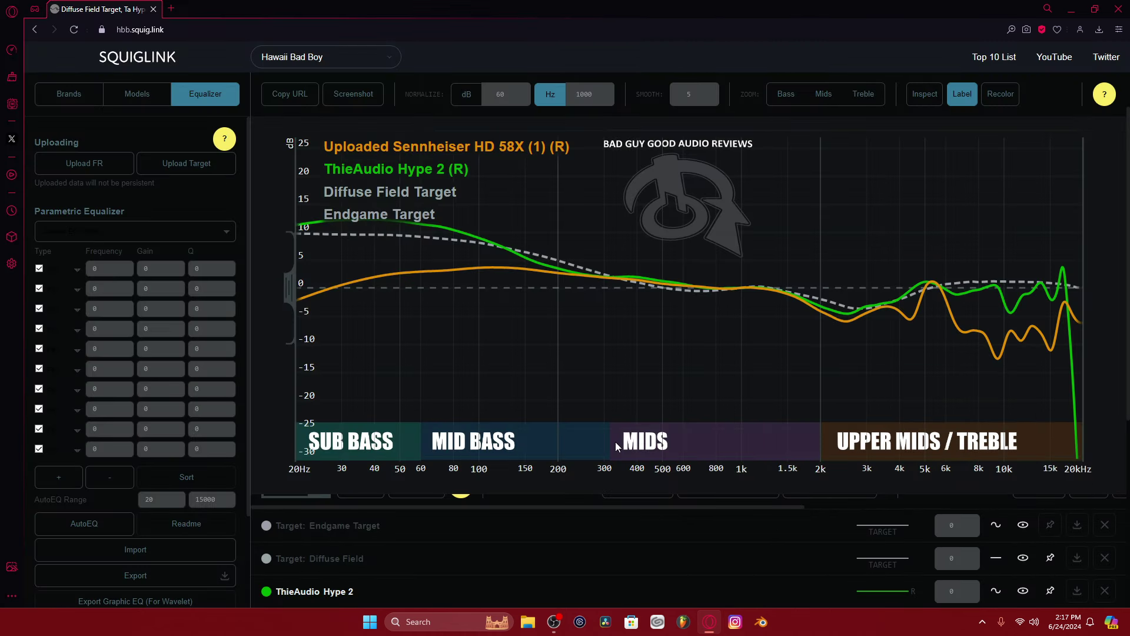
# - Hide the HD 58X (1) curve, briefly show HD 600(3), and leave only HD 650(3) displayed among the uploaded headphones
pyautogui.scroll(-1, 633, 436)
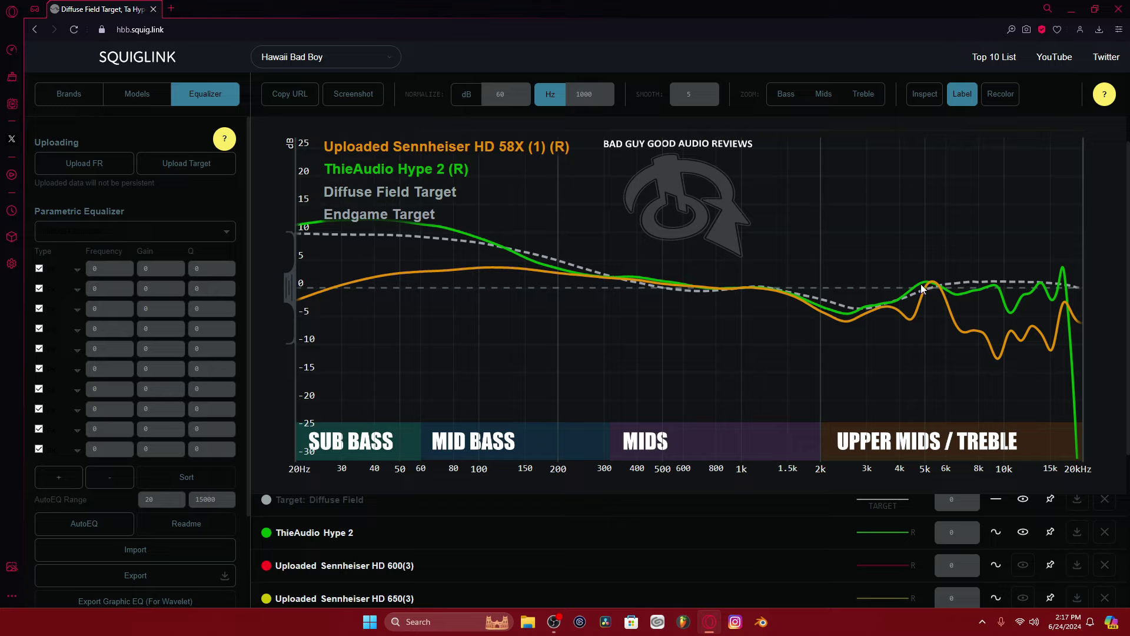
pyautogui.scroll(-1, 1001, 565)
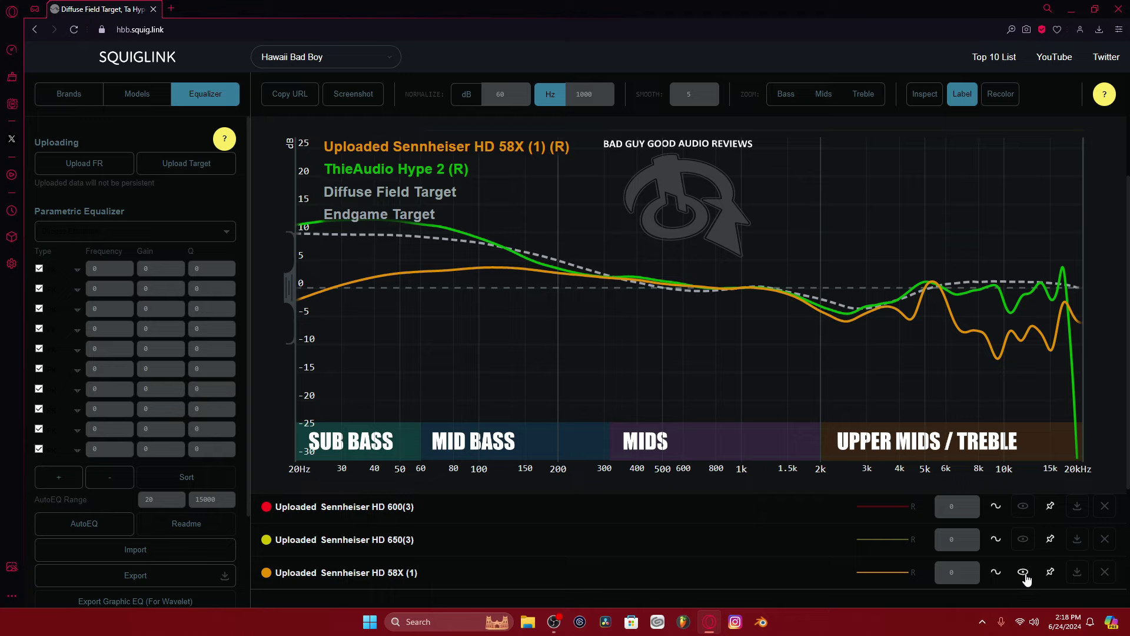
pyautogui.click(1025, 574)
pyautogui.click(1026, 511)
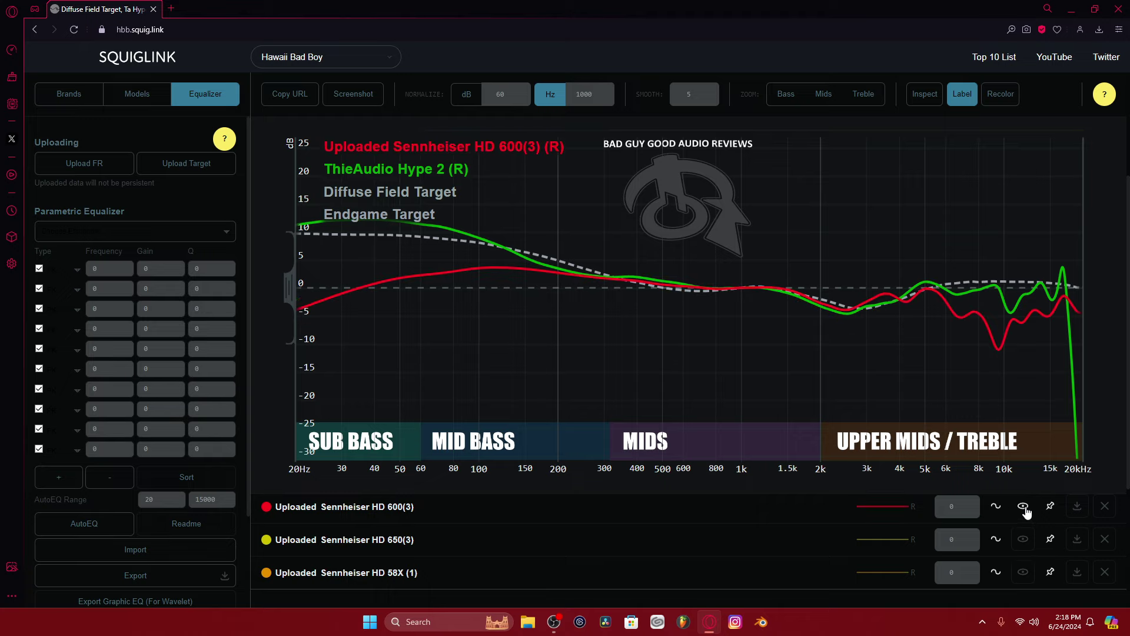
pyautogui.click(1025, 542)
pyautogui.click(1025, 543)
pyautogui.click(1025, 539)
pyautogui.click(1024, 507)
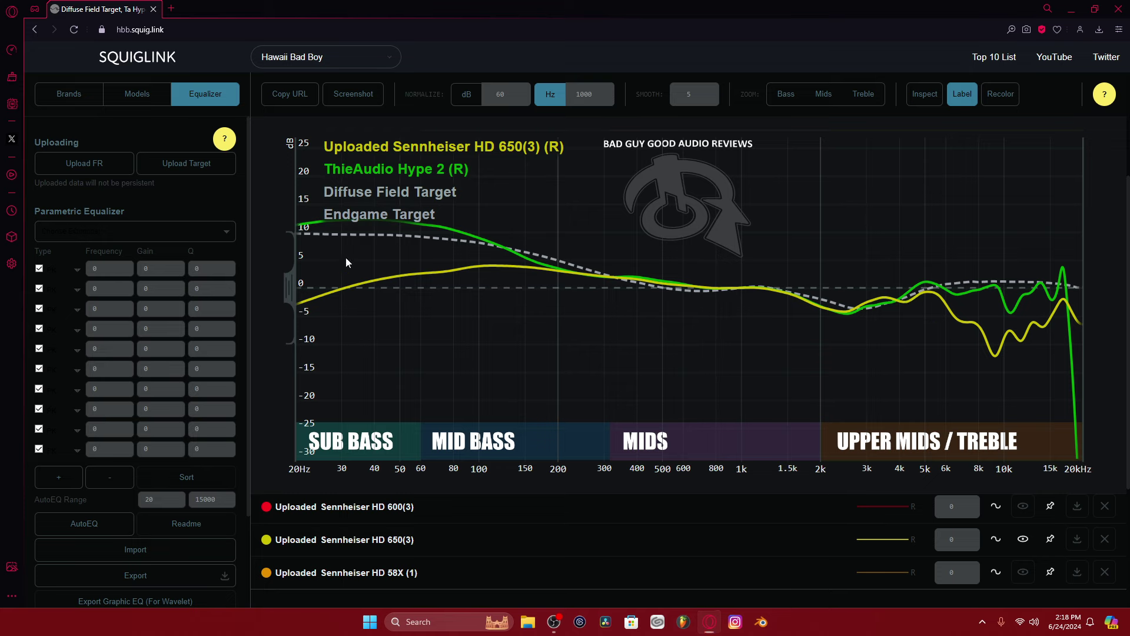
# - Snip the updated graph, open it in Snipping Tool, and circle the HD 650(3) curve's bass region
pyautogui.press('super+shift+s')
pyautogui.moveTo(286, 116); pyautogui.dragTo(1087, 484)
pyautogui.click(1033, 507)
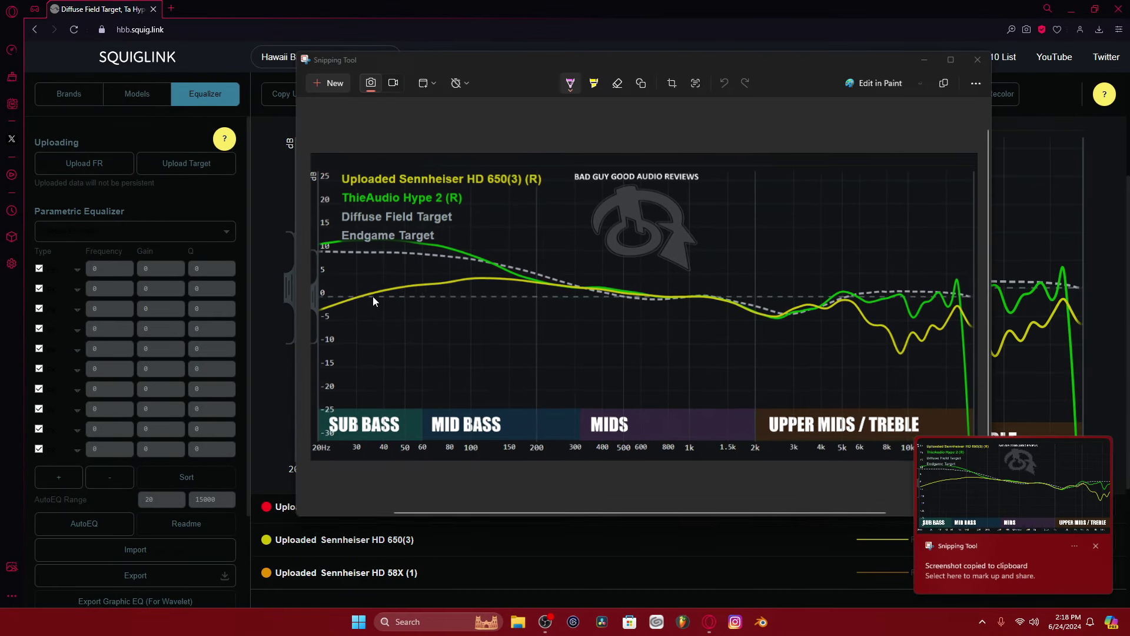
pyautogui.moveTo(468, 266)
pyautogui.mouseDown()
pyautogui.moveTo(377, 291)
pyautogui.moveTo(446, 312)
pyautogui.moveTo(471, 272)
pyautogui.moveTo(438, 272)
pyautogui.mouseUp()
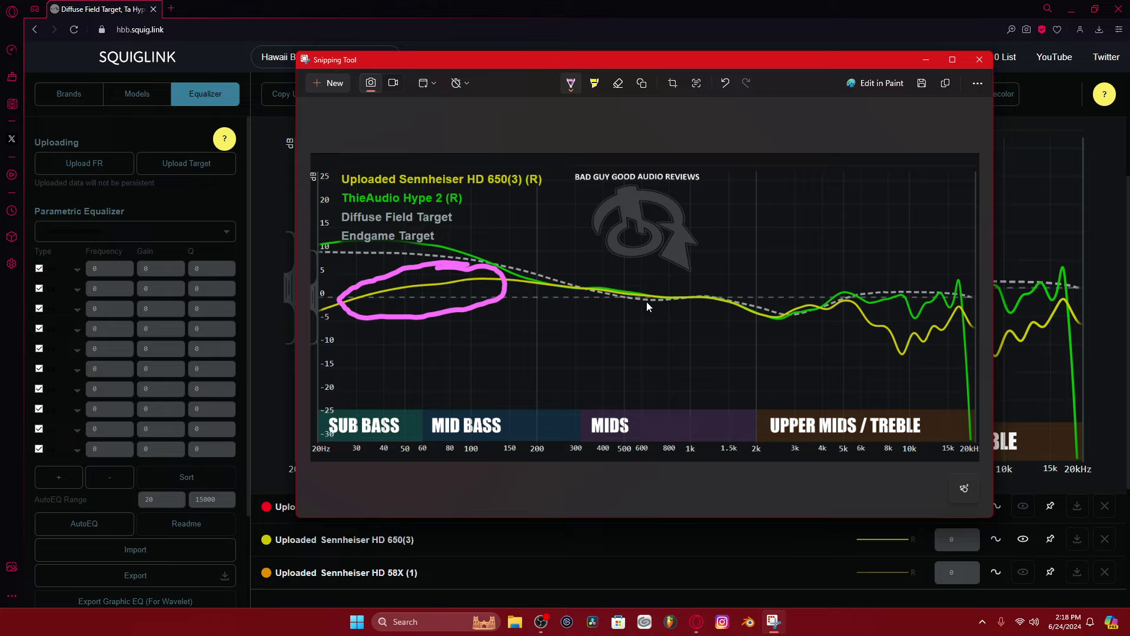
# - Try circling the region near 5 kHz and the upper treble on the snip, and undo those marks
pyautogui.moveTo(855, 292)
pyautogui.mouseDown()
pyautogui.moveTo(839, 291)
pyautogui.moveTo(863, 292)
pyautogui.moveTo(871, 323)
pyautogui.moveTo(957, 310)
pyautogui.mouseUp()
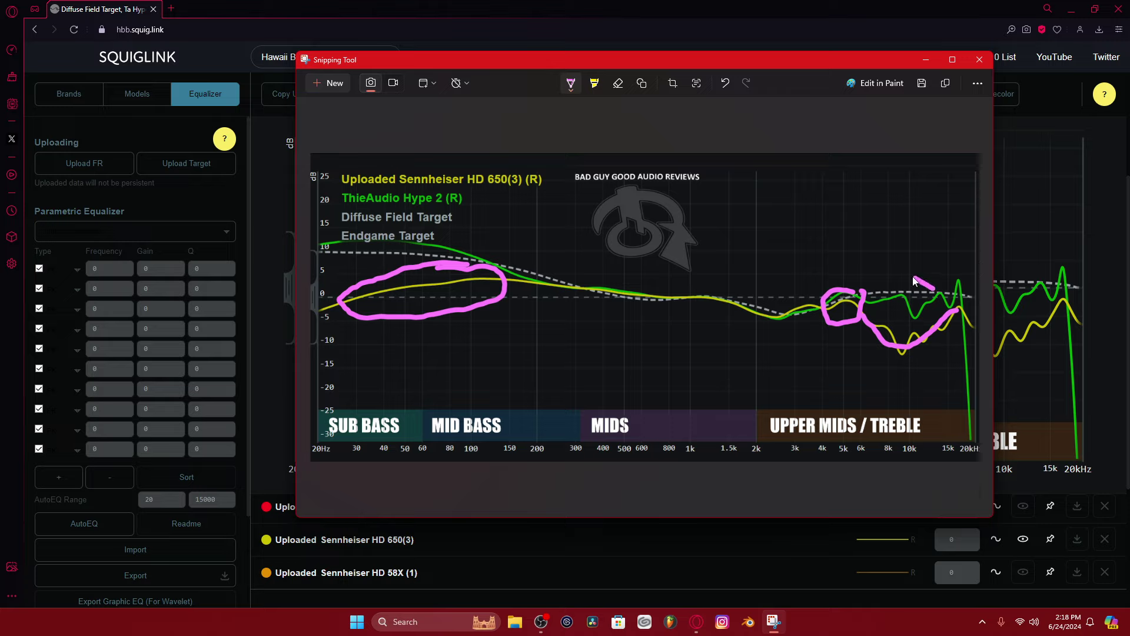
pyautogui.moveTo(922, 274)
pyautogui.mouseDown()
pyautogui.moveTo(893, 365)
pyautogui.moveTo(954, 307)
pyautogui.moveTo(938, 288)
pyautogui.mouseUp()
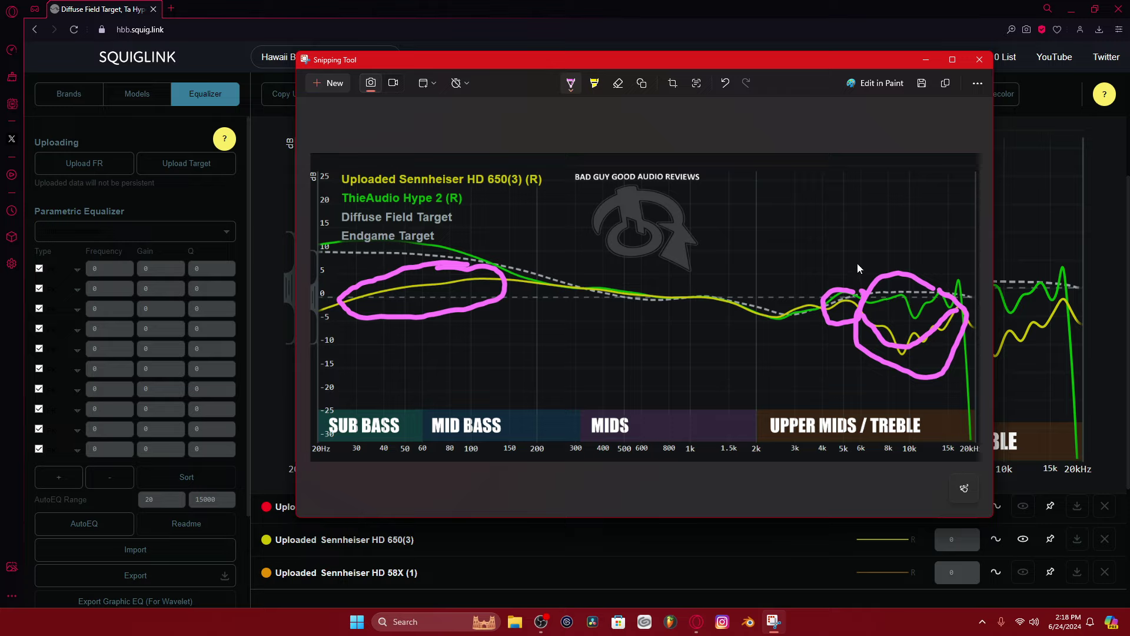
pyautogui.hotkey('ctrl', 'z')
pyautogui.hotkey('ctrl', 'z')
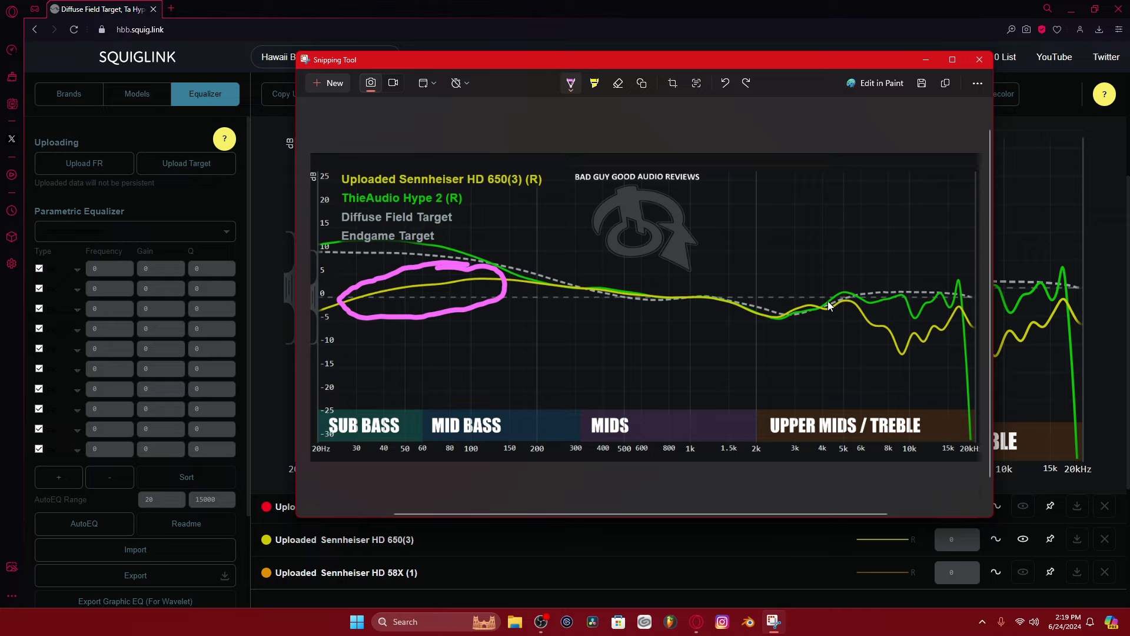
# - Try tracing the ThieAudio Hype 2 curve's bump near 5 kHz and its peak above 15 kHz, and undo both strokes
pyautogui.moveTo(828, 302); pyautogui.dragTo(870, 305)
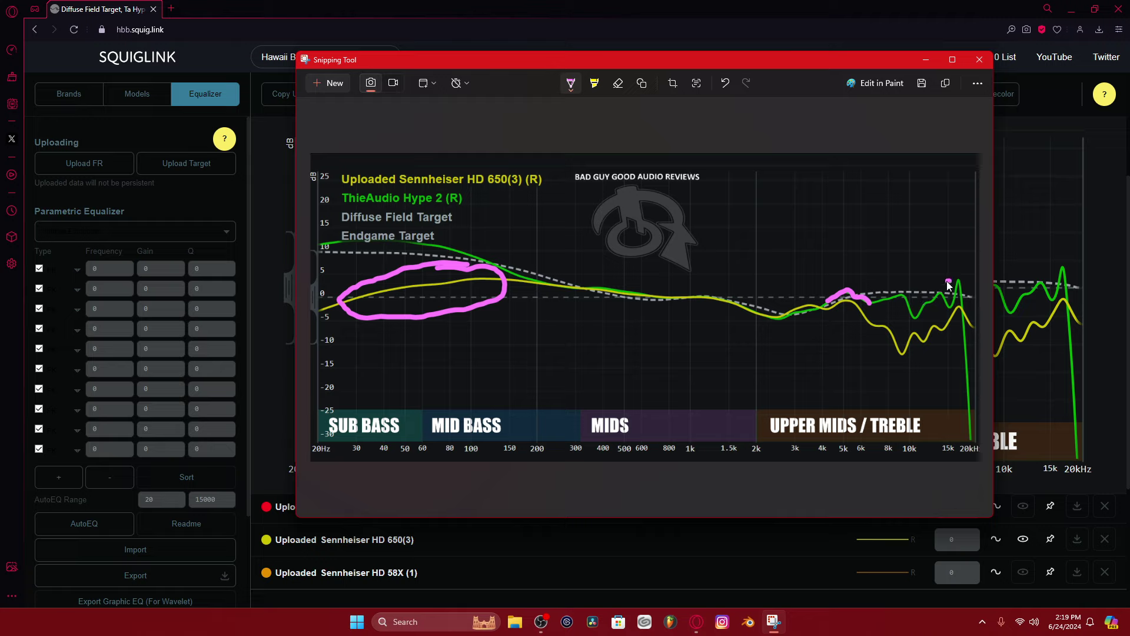
pyautogui.moveTo(948, 280)
pyautogui.mouseDown()
pyautogui.moveTo(874, 311)
pyautogui.moveTo(892, 299)
pyautogui.moveTo(961, 303)
pyautogui.mouseUp()
pyautogui.hotkey('ctrl', 'z')
pyautogui.hotkey('ctrl', 'z')
# - Outline the treble gap between the HD 650(3) and Hype 2 curves, trace the bump near 5 kHz, and close Snipping Tool
pyautogui.moveTo(866, 311)
pyautogui.mouseDown()
pyautogui.moveTo(896, 329)
pyautogui.moveTo(954, 322)
pyautogui.mouseUp()
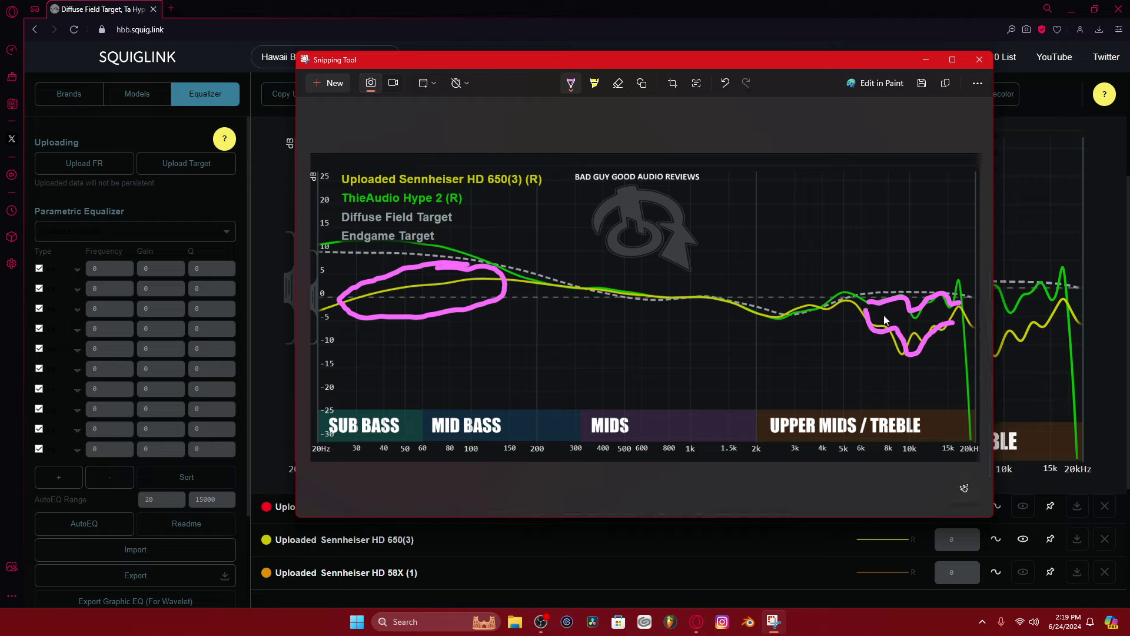
pyautogui.moveTo(829, 299); pyautogui.dragTo(867, 302)
pyautogui.click(980, 63)
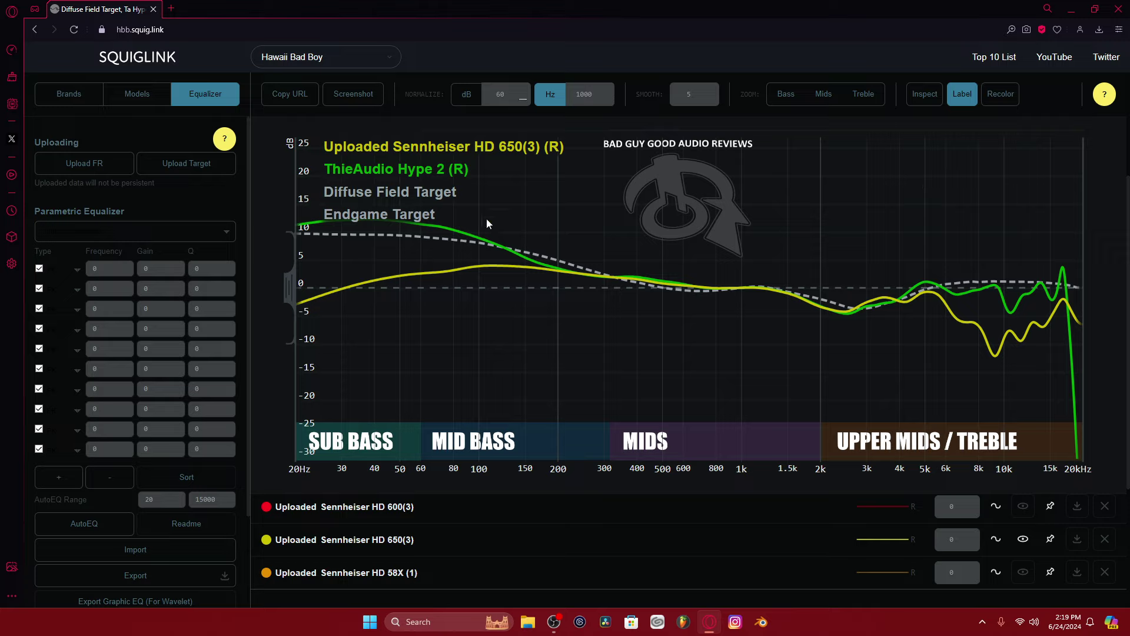
# - Search the models for EM6 and add the Simgot EM6L to the graph
pyautogui.scroll(3, 682, 489)
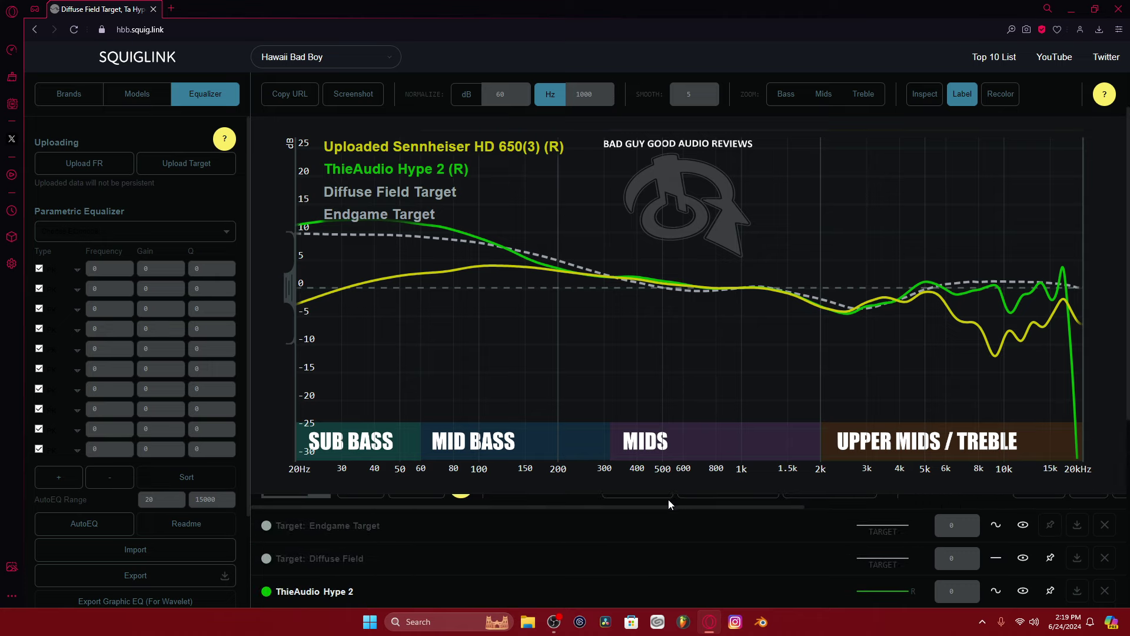
pyautogui.scroll(-3, 748, 528)
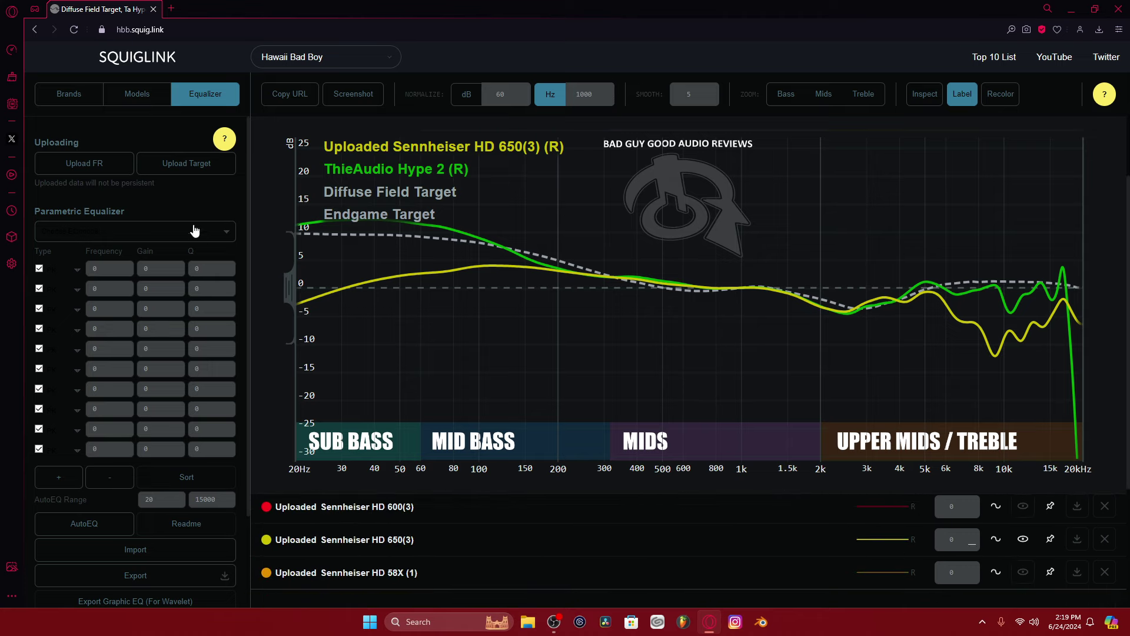
pyautogui.click(131, 108)
pyautogui.hotkey('ctrl', 'a')
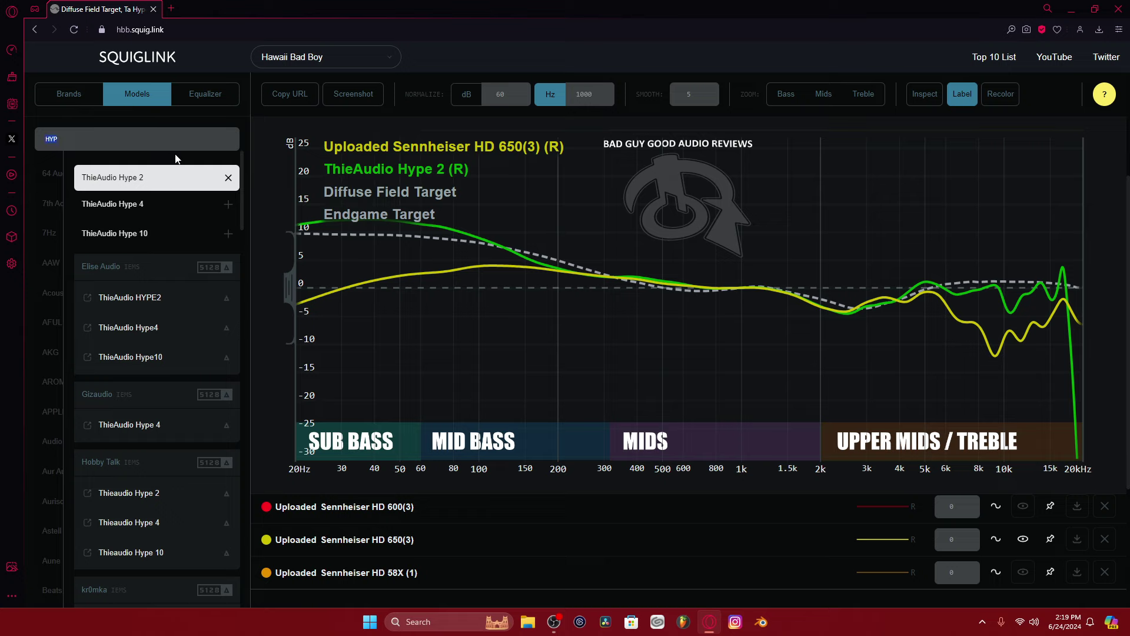
pyautogui.press('BackSpace')
pyautogui.write('EM6')
pyautogui.click(171, 177)
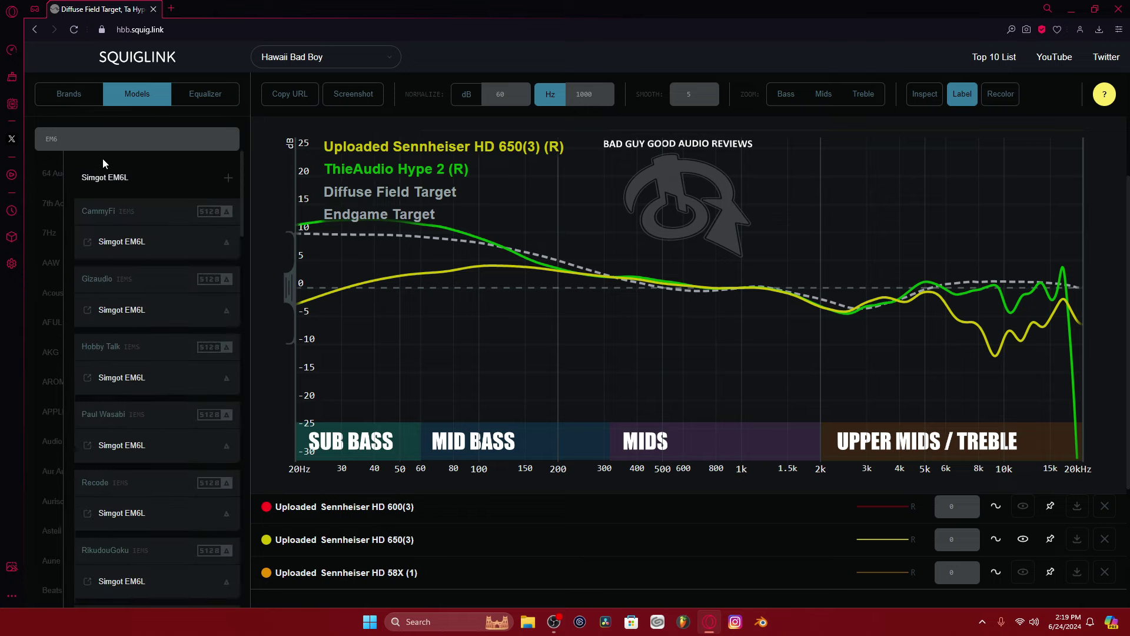
pyautogui.click(114, 183)
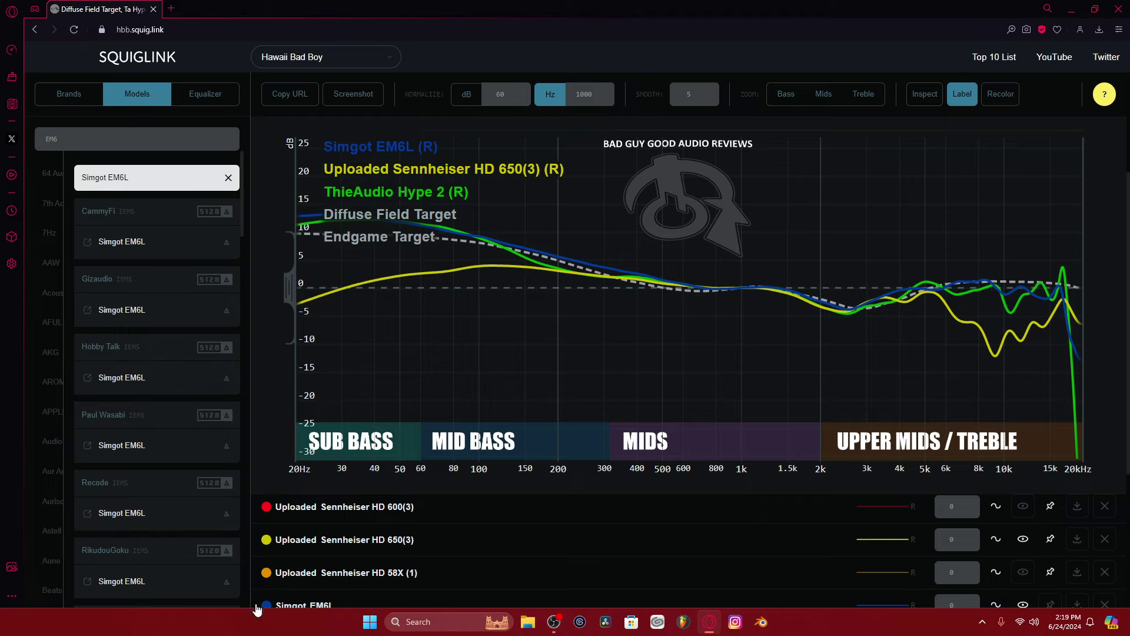
# - Change the Simgot EM6L curve's colour to magenta
pyautogui.scroll(-1, 268, 589)
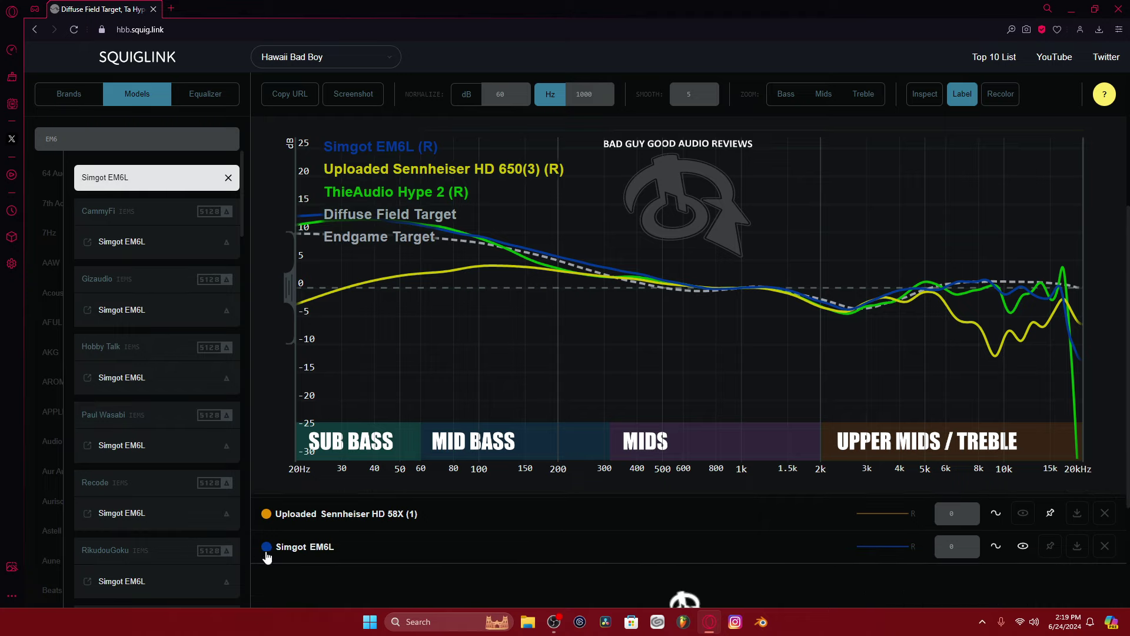
pyautogui.click(266, 550)
pyautogui.click(266, 553)
pyautogui.click(266, 552)
pyautogui.click(266, 552)
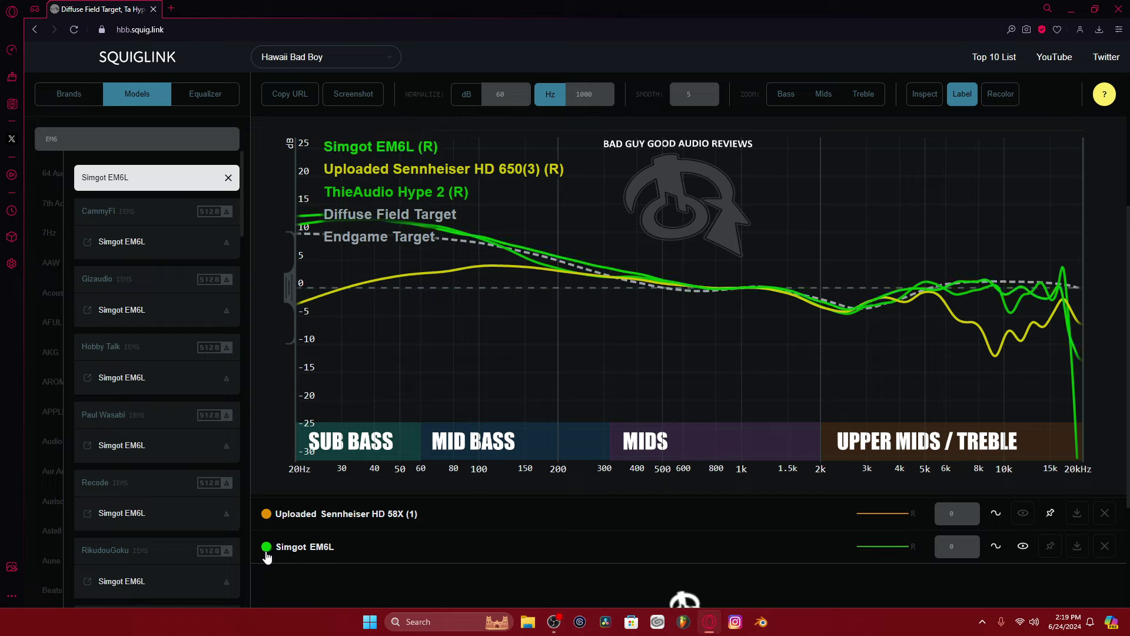
pyautogui.click(266, 552)
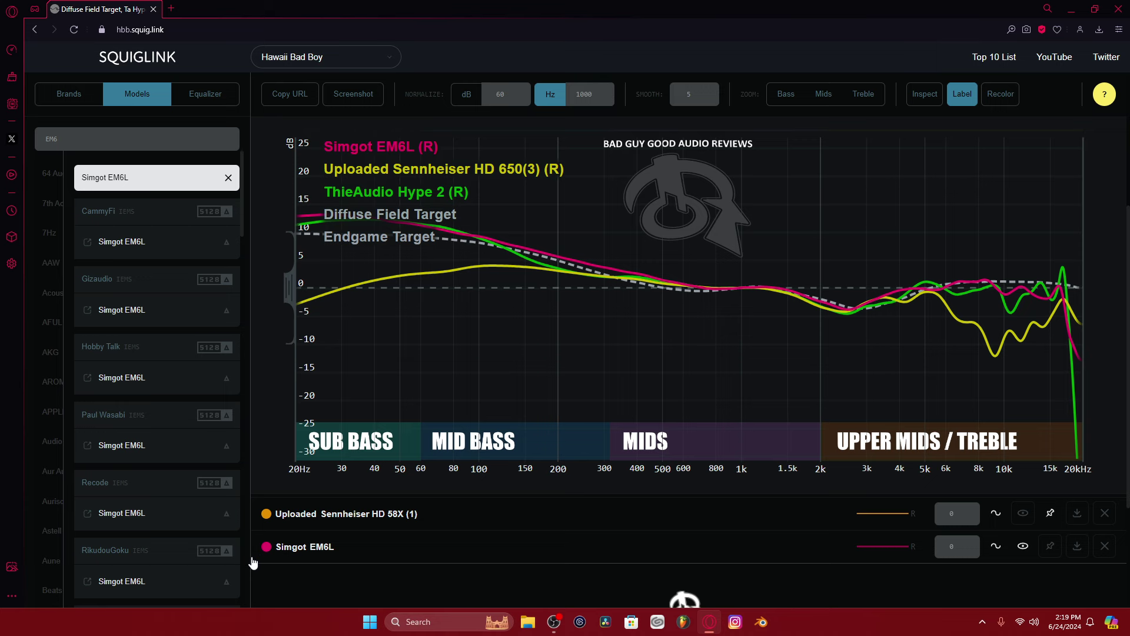
# - Snip the graph with the added Simgot EM6L curve and open the capture in Snipping Tool
pyautogui.press('super+shift+s')
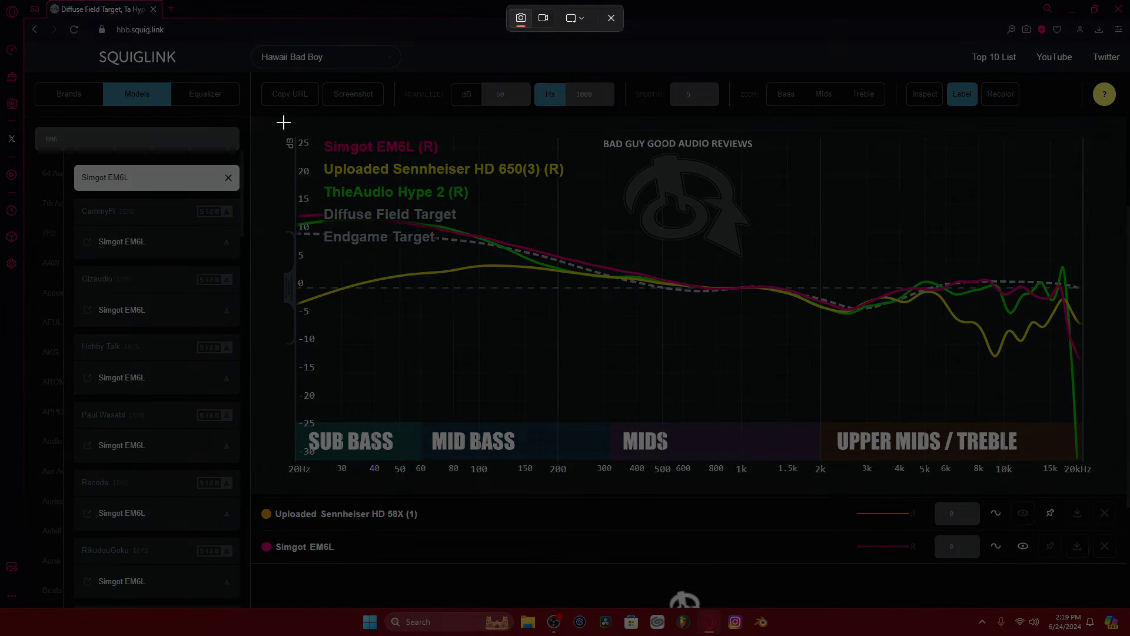
pyautogui.moveTo(285, 121); pyautogui.dragTo(1117, 510)
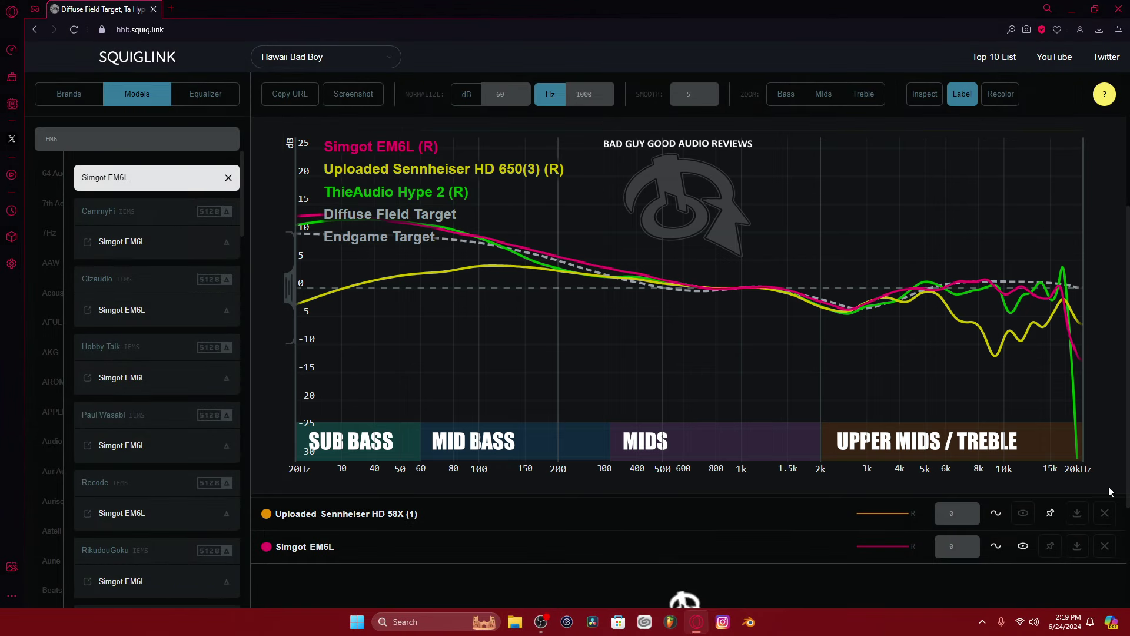
pyautogui.click(948, 472)
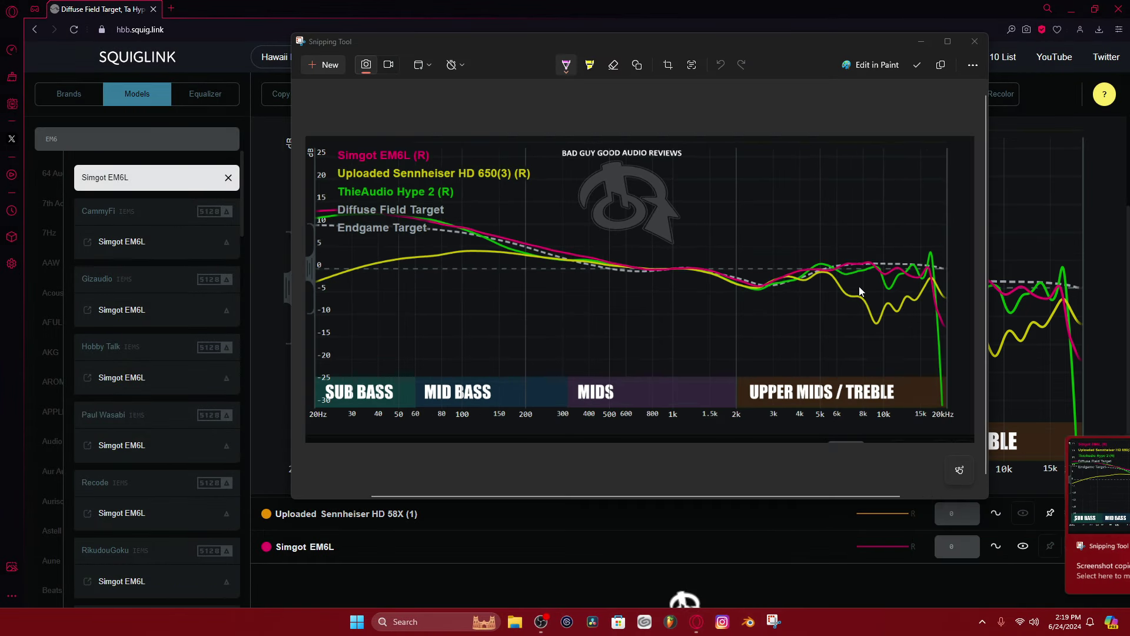
# - Try tracing the ThieAudio Hype 2 curve's bump near 5 kHz on the snip, and undo the strokes
pyautogui.scroll(3, 849, 263)
pyautogui.moveTo(761, 281)
pyautogui.mouseDown()
pyautogui.moveTo(784, 260)
pyautogui.moveTo(805, 262)
pyautogui.mouseUp()
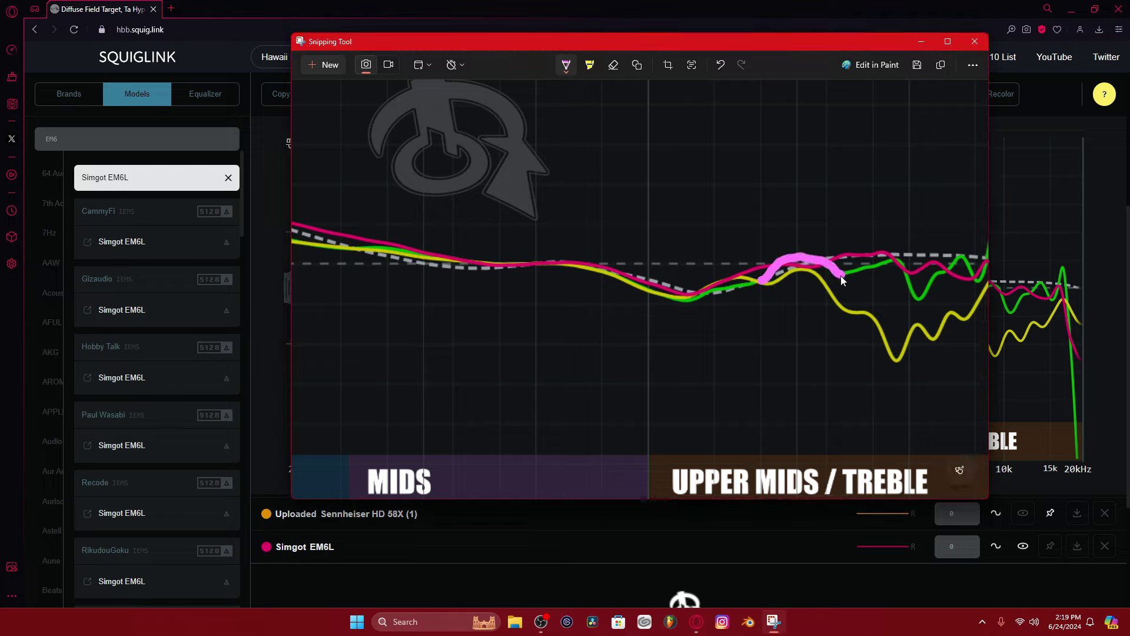
pyautogui.hotkey('ctrl', 'z')
pyautogui.moveTo(767, 277); pyautogui.dragTo(801, 254)
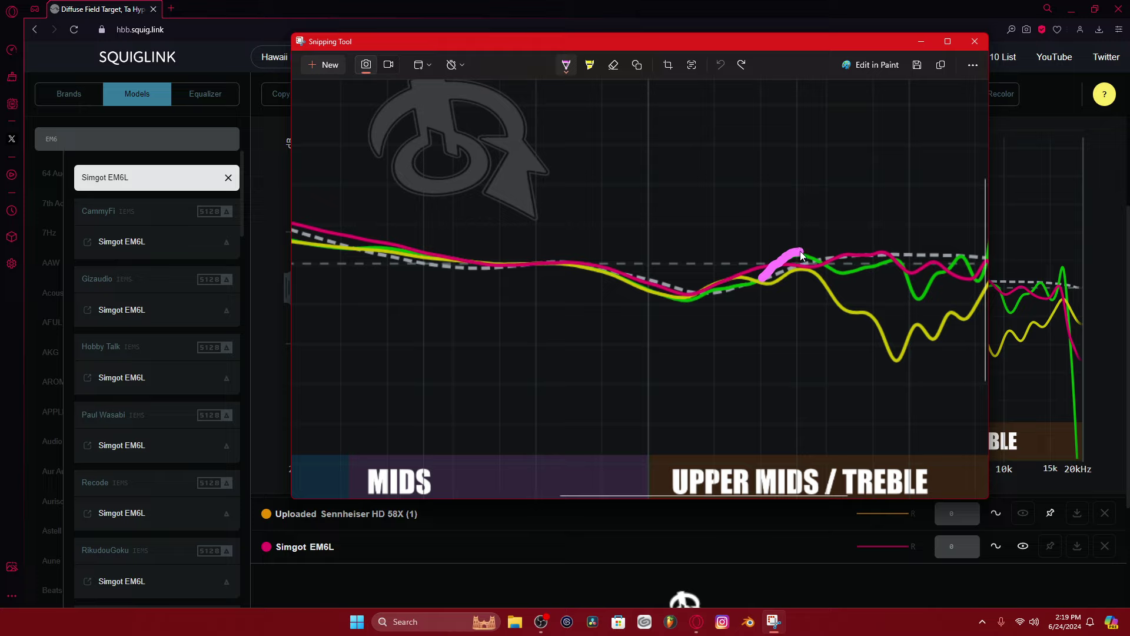
pyautogui.hotkey('ctrl', 'z')
# - Try tracing the Simgot EM6L curve from about 3 kHz to 10 kHz, and undo the marks
pyautogui.moveTo(704, 284); pyautogui.dragTo(761, 273)
pyautogui.moveTo(843, 260); pyautogui.dragTo(904, 257)
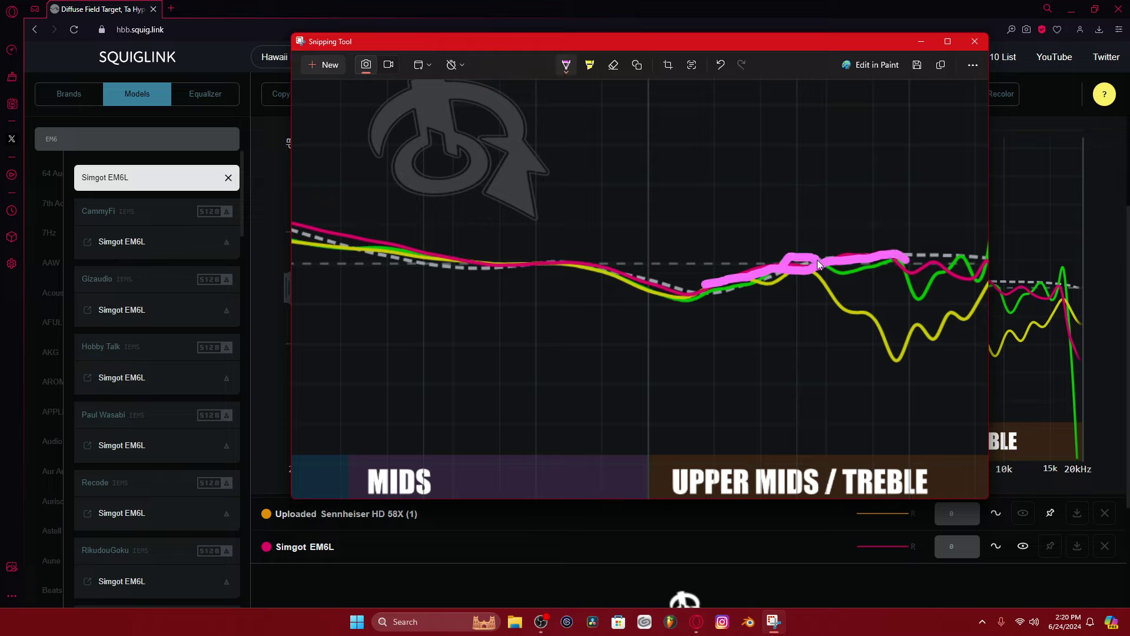
pyautogui.hotkey('ctrl', 'z')
# - Try marking the bump near 5 kHz again, once along its crest and once as a pointed peak, undoing both strokes
pyautogui.moveTo(758, 283); pyautogui.dragTo(842, 270)
pyautogui.scroll(-2, 812, 333)
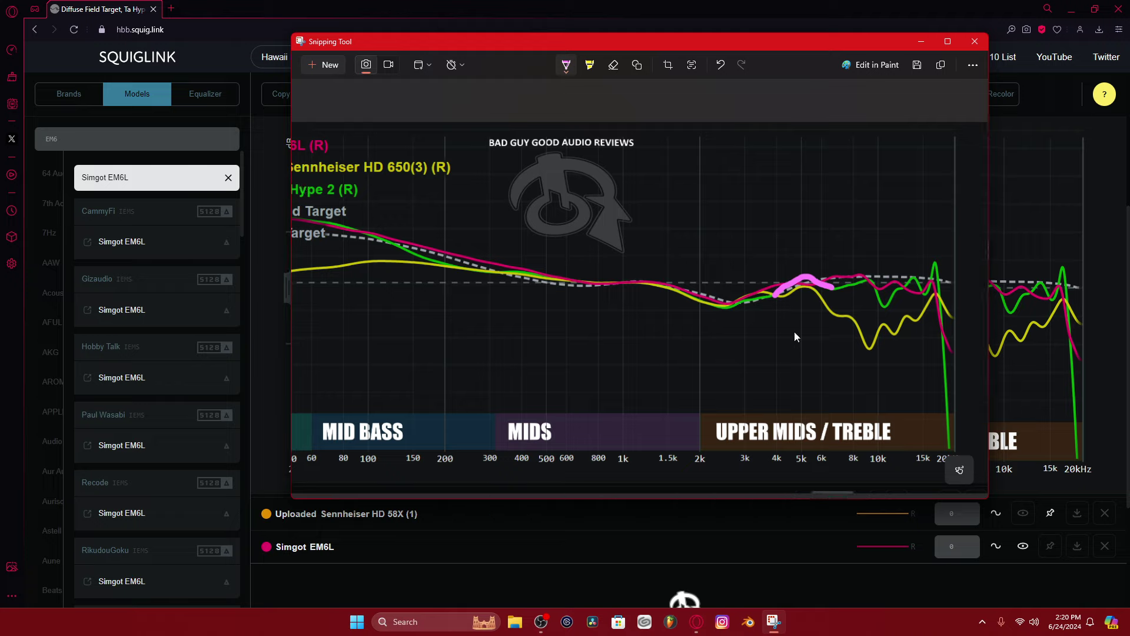
pyautogui.hotkey('ctrl', 'z')
pyautogui.moveTo(795, 276); pyautogui.dragTo(830, 310)
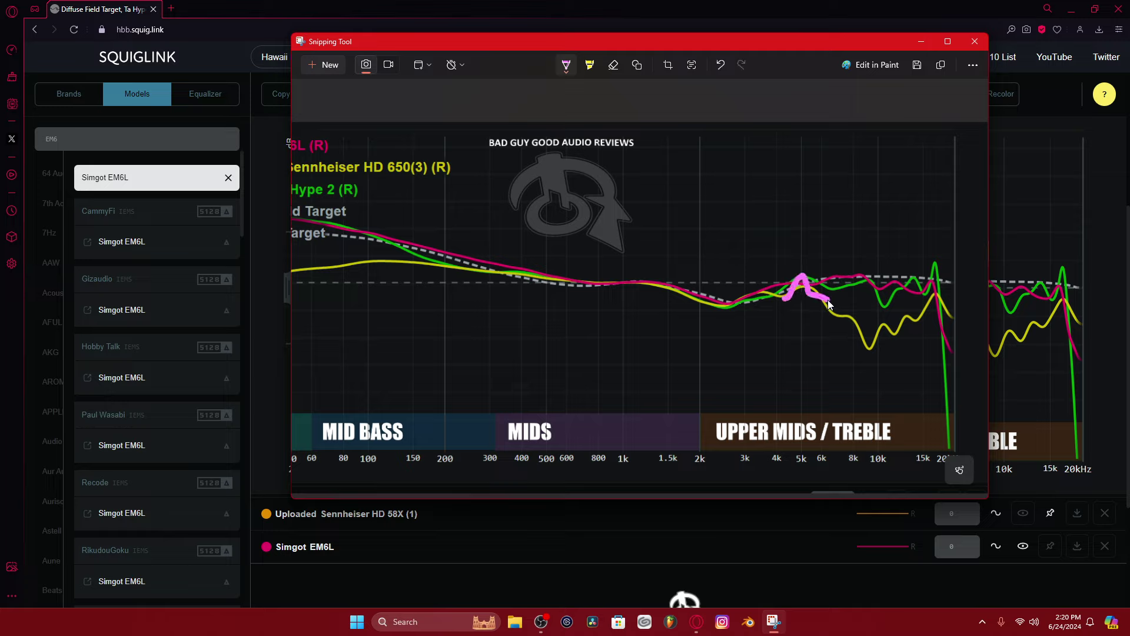
pyautogui.hotkey('ctrl', 'z')
# - Trace the upper-mid and treble curves to about 10 kHz with a loop above 5 kHz, and close Snipping Tool
pyautogui.moveTo(292, 347); pyautogui.dragTo(288, 346)
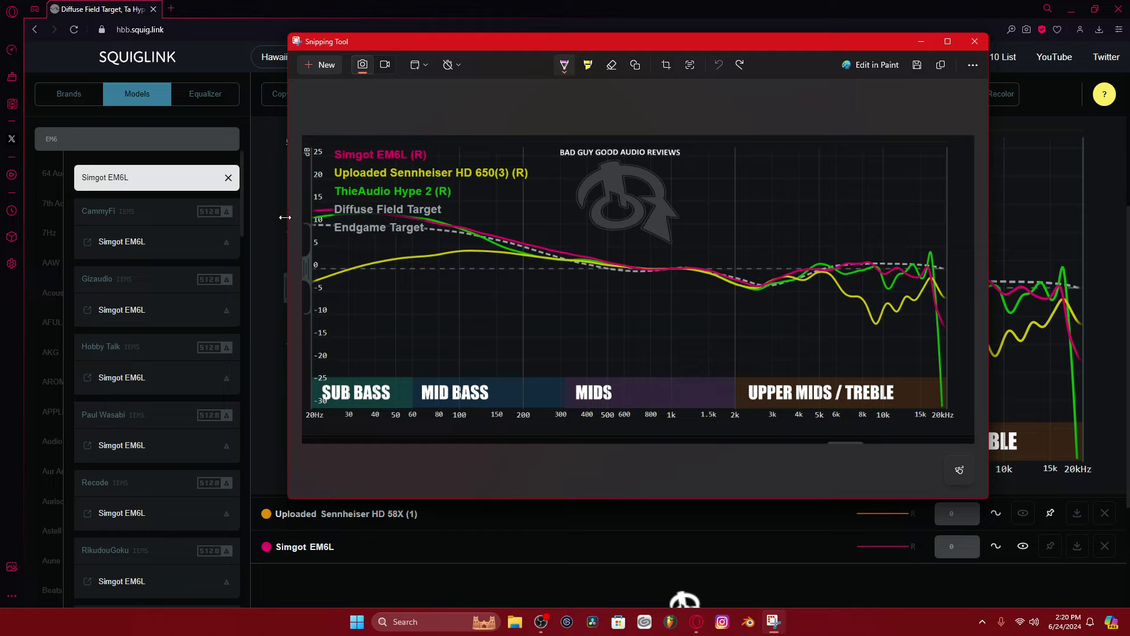
pyautogui.moveTo(786, 289)
pyautogui.mouseDown()
pyautogui.moveTo(836, 263)
pyautogui.moveTo(878, 269)
pyautogui.moveTo(892, 298)
pyautogui.moveTo(815, 256)
pyautogui.moveTo(825, 226)
pyautogui.mouseUp()
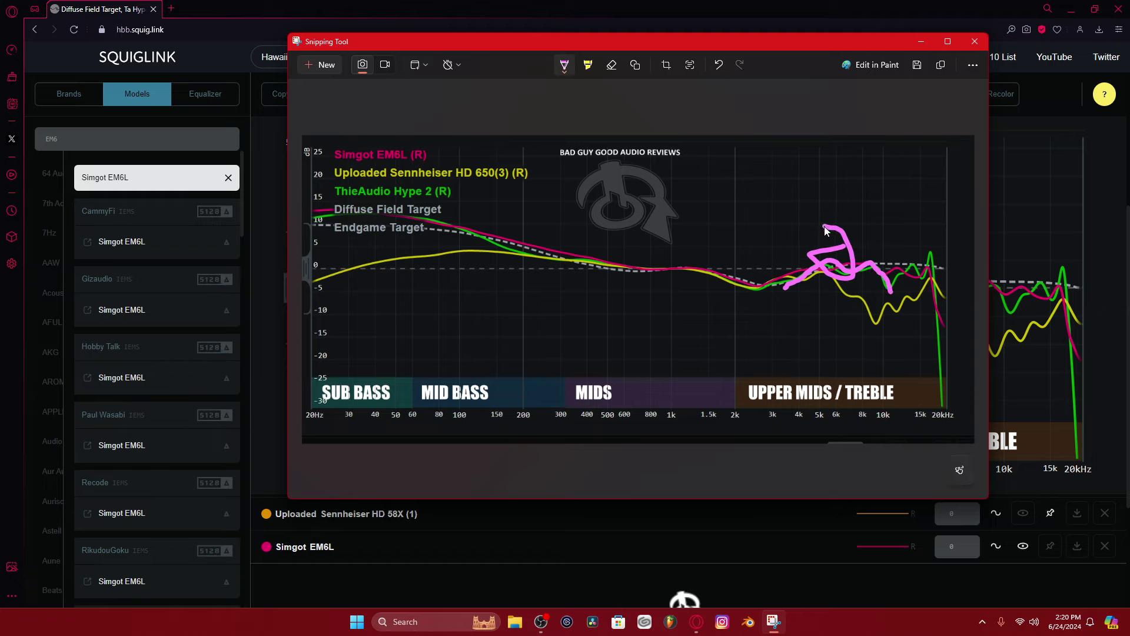
pyautogui.click(974, 41)
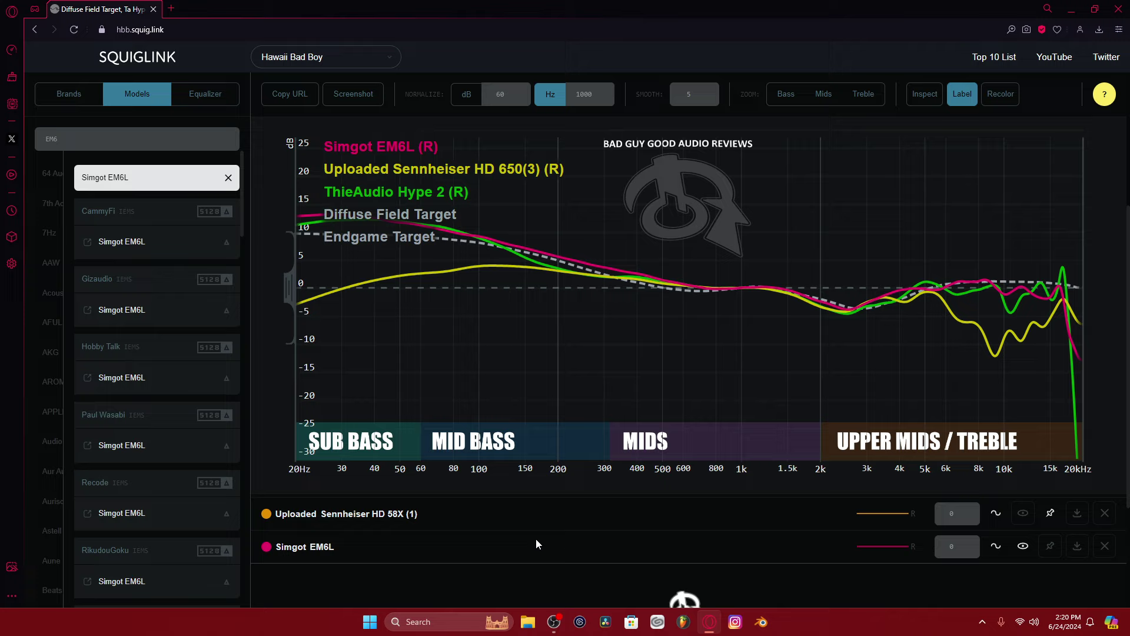
# - Search the models for HYP and hide the Sennheiser HD 650(3) curve
pyautogui.press('BackSpace')
pyautogui.press('BackSpace')
pyautogui.press('BackSpace')
pyautogui.write('HYP')
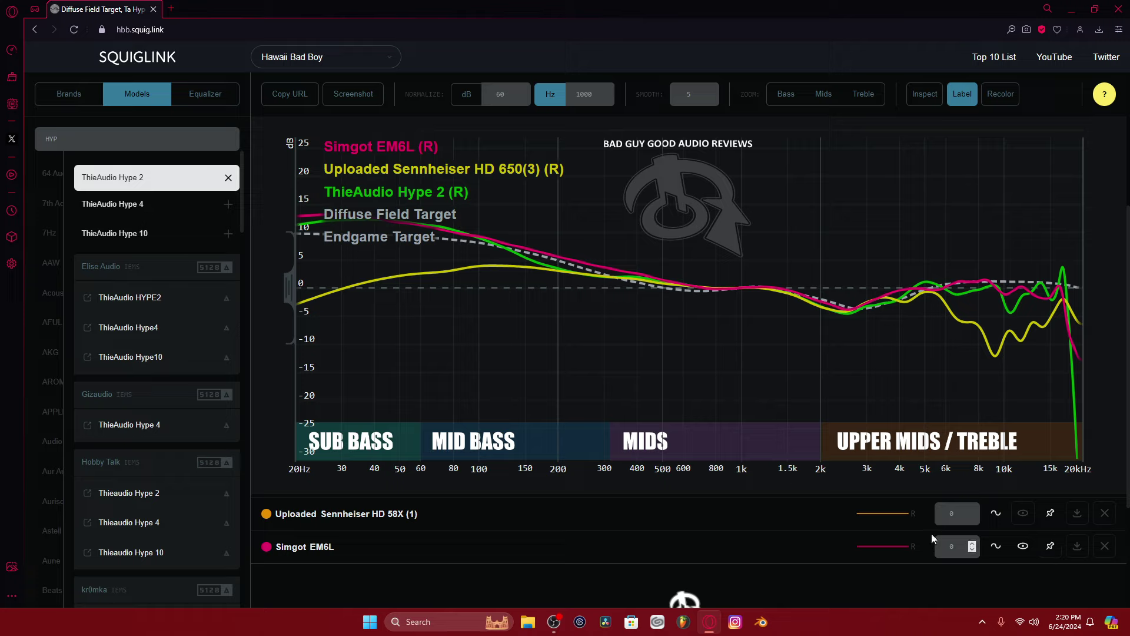
pyautogui.scroll(2, 611, 541)
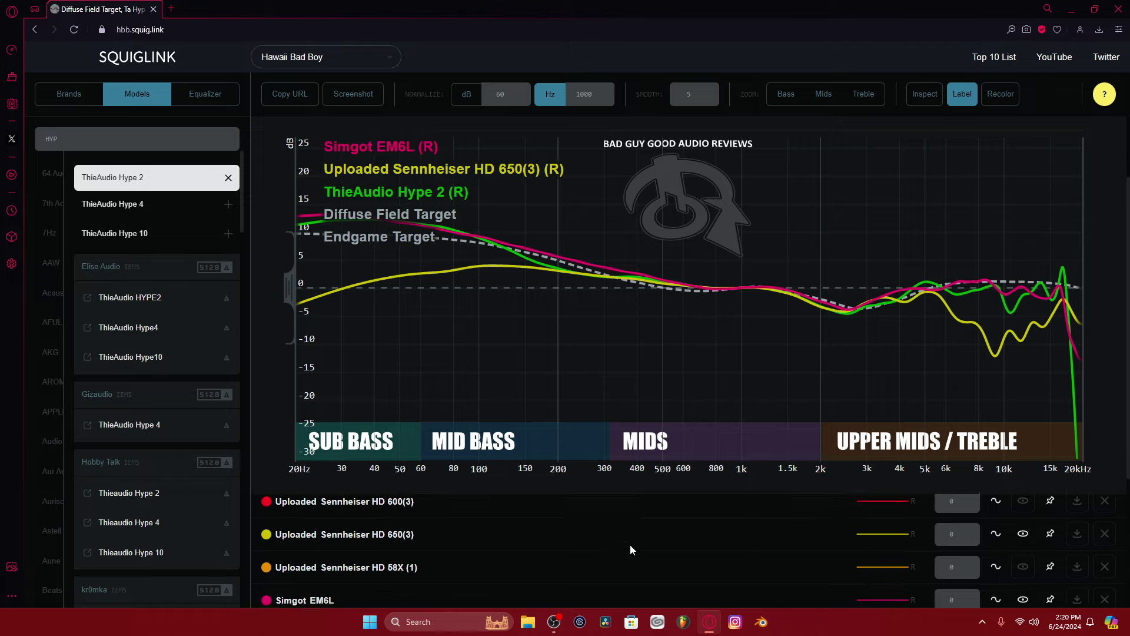
pyautogui.click(1023, 539)
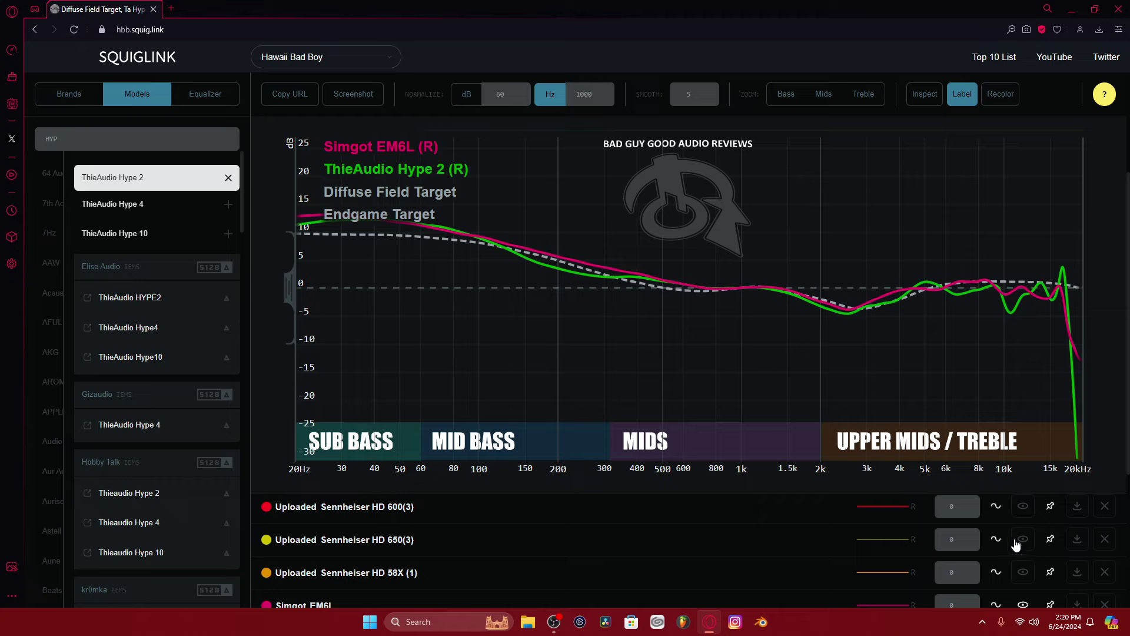
# - Add the ThieAudio Hype 4 to the graph and change its curve's colour to red
pyautogui.click(116, 204)
pyautogui.scroll(-1, 394, 557)
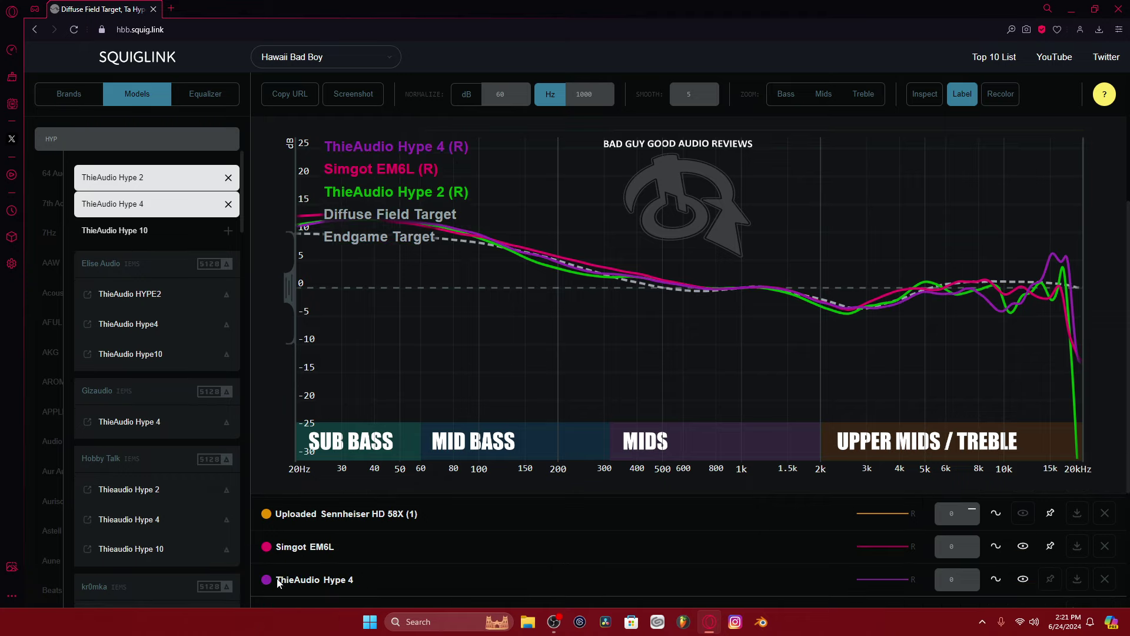
pyautogui.click(267, 580)
pyautogui.click(267, 580)
# - Hide the Simgot EM6L curve on the graph
pyautogui.click(1023, 547)
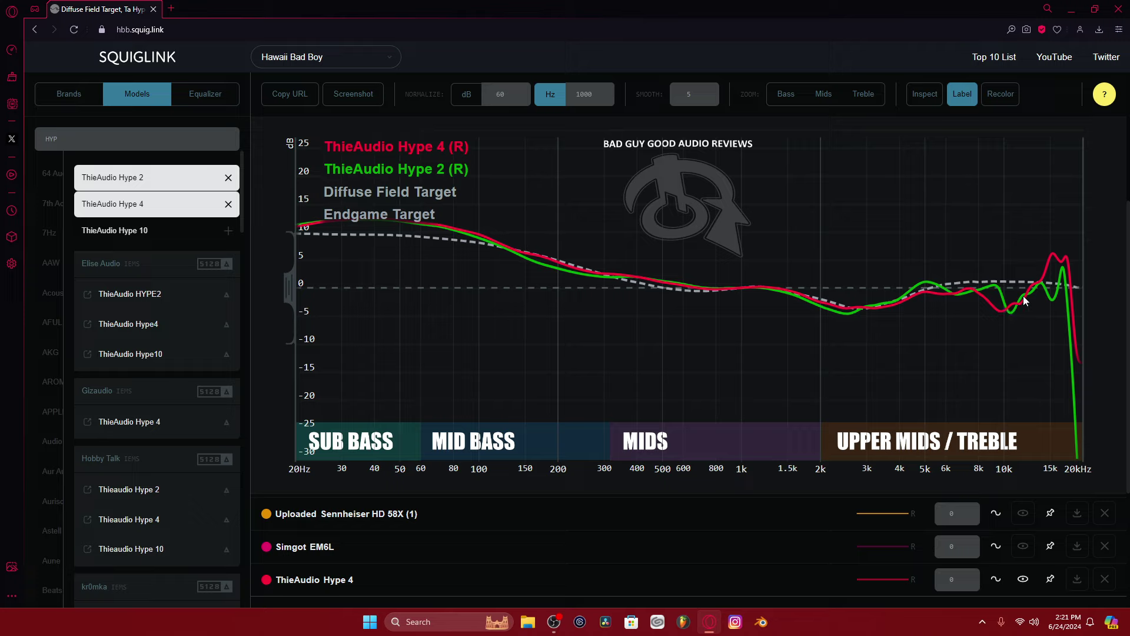
pyautogui.scroll(1, 993, 540)
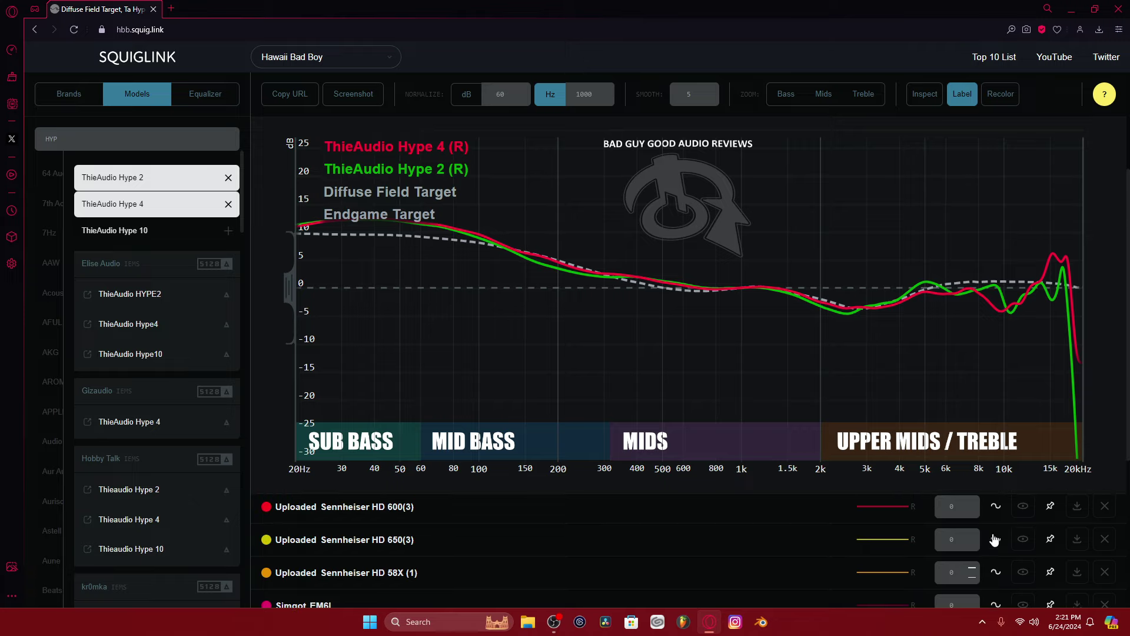
pyautogui.scroll(-1, 995, 539)
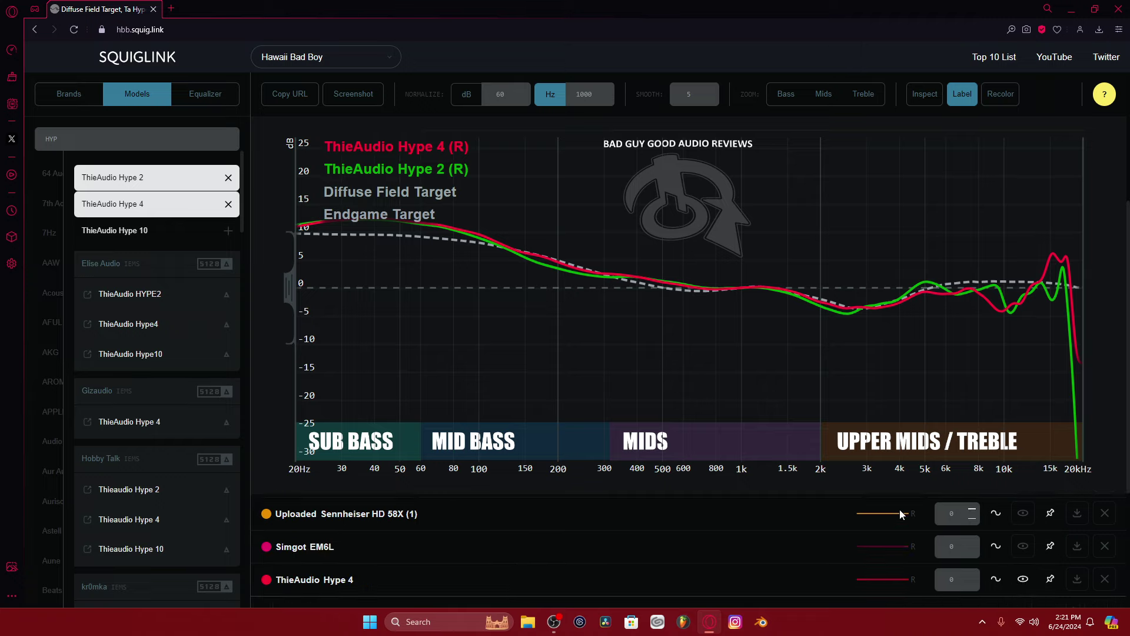
# - Add the ThieAudio Hype 10 to the graph and change its curve's colour to yellow-orange
pyautogui.scroll(-1, 888, 504)
pyautogui.click(128, 230)
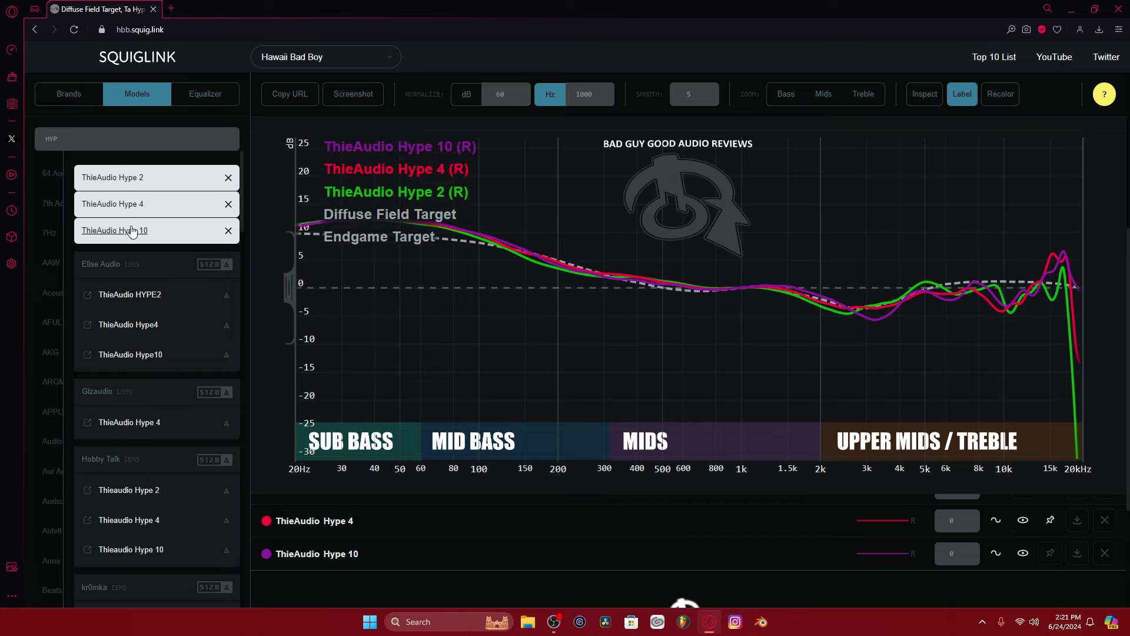
pyautogui.click(266, 555)
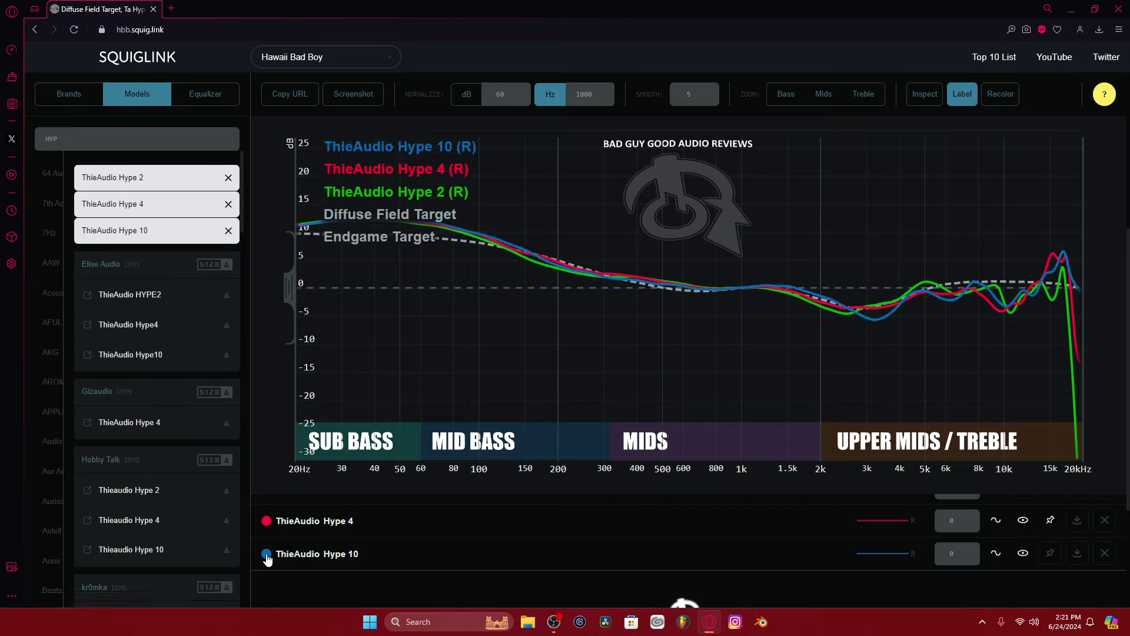
pyautogui.click(266, 555)
pyautogui.click(266, 556)
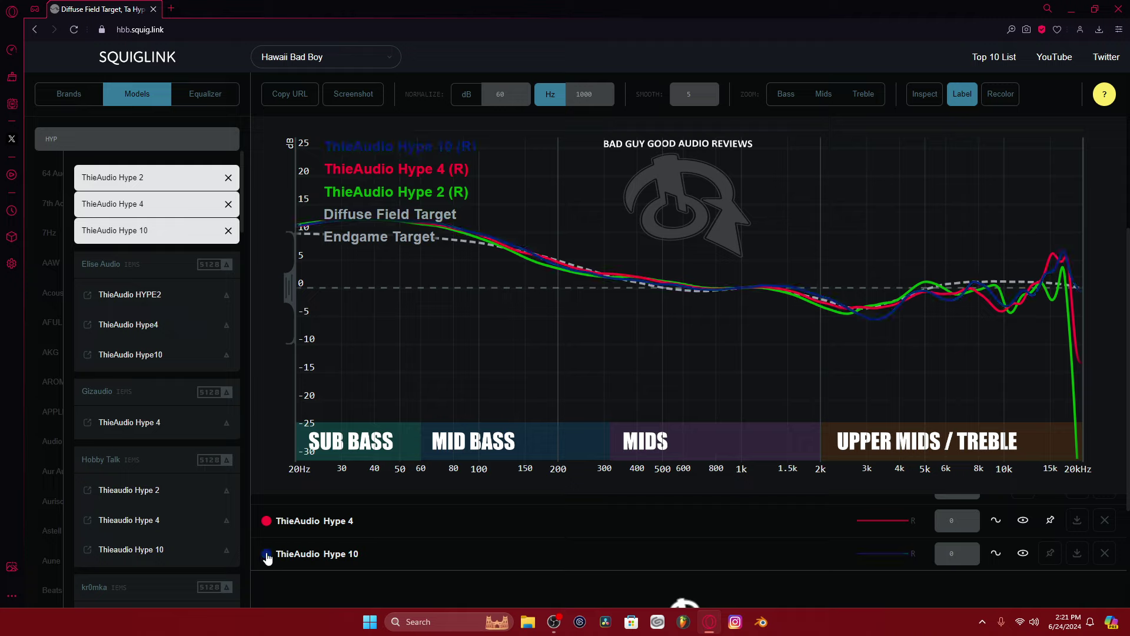
pyautogui.click(266, 555)
pyautogui.click(266, 555)
pyautogui.click(267, 555)
pyautogui.click(266, 555)
pyautogui.click(266, 555)
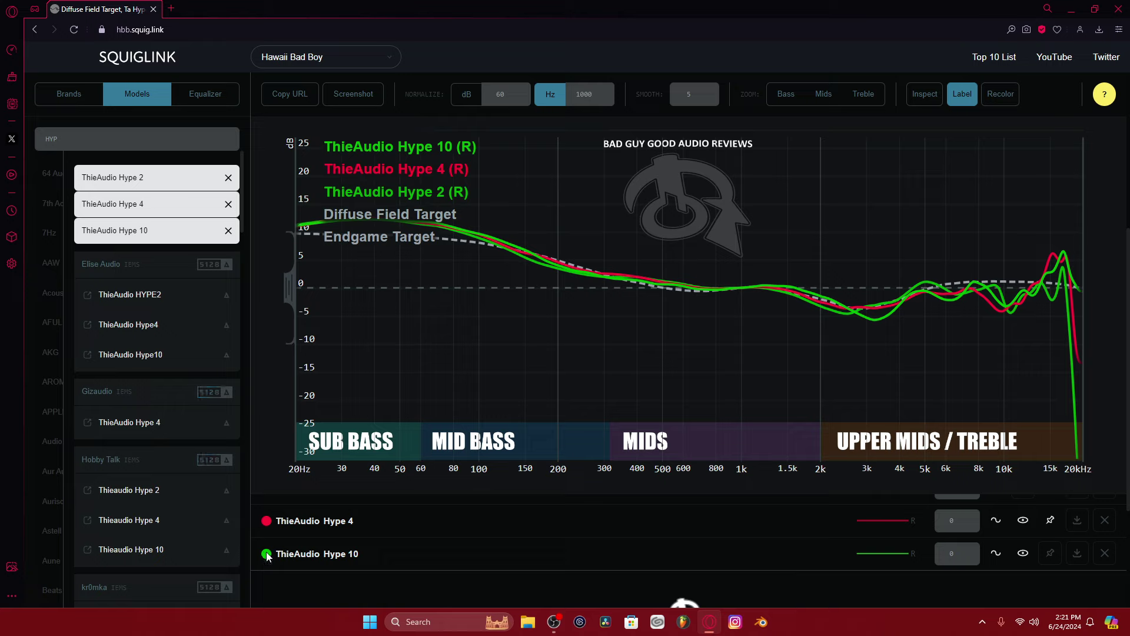
pyautogui.click(266, 555)
pyautogui.click(266, 555)
pyautogui.click(266, 555)
pyautogui.click(266, 555)
pyautogui.click(267, 555)
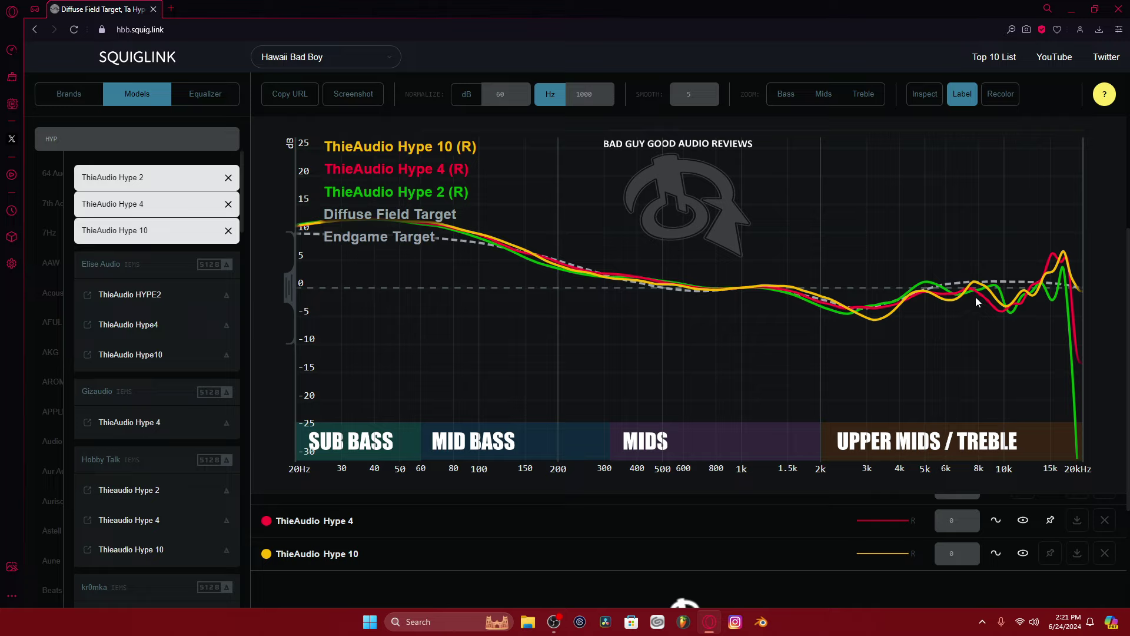
# - Try the ThieAudio Hype 10 as the graph's baseline, and restore the Diffuse Field target as baseline
pyautogui.click(994, 554)
pyautogui.scroll(5, 1024, 534)
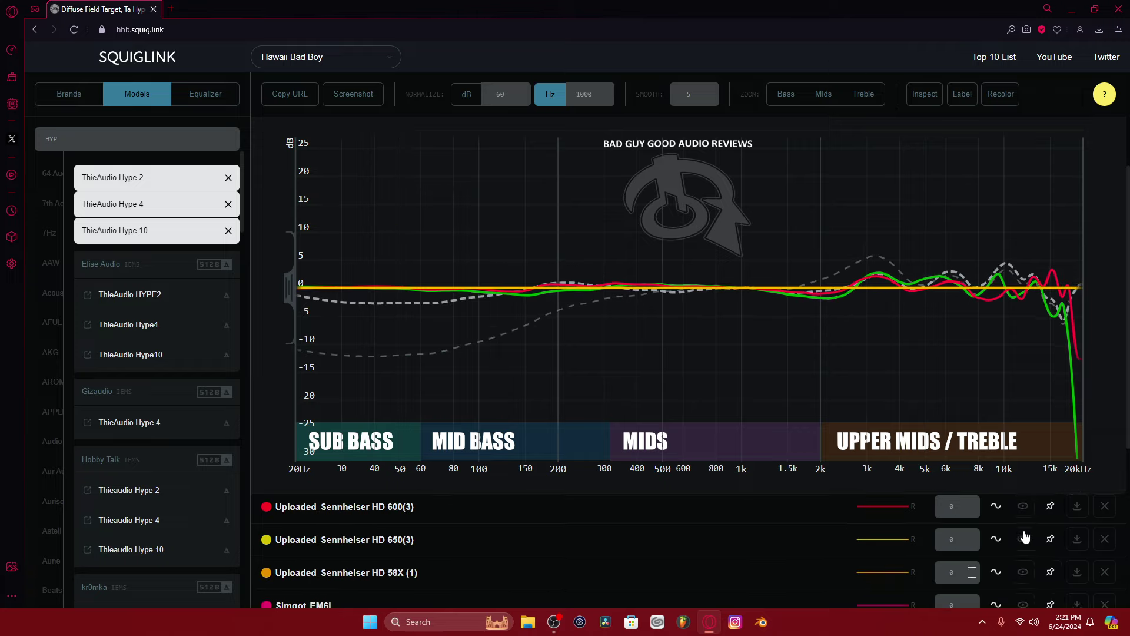
pyautogui.click(997, 558)
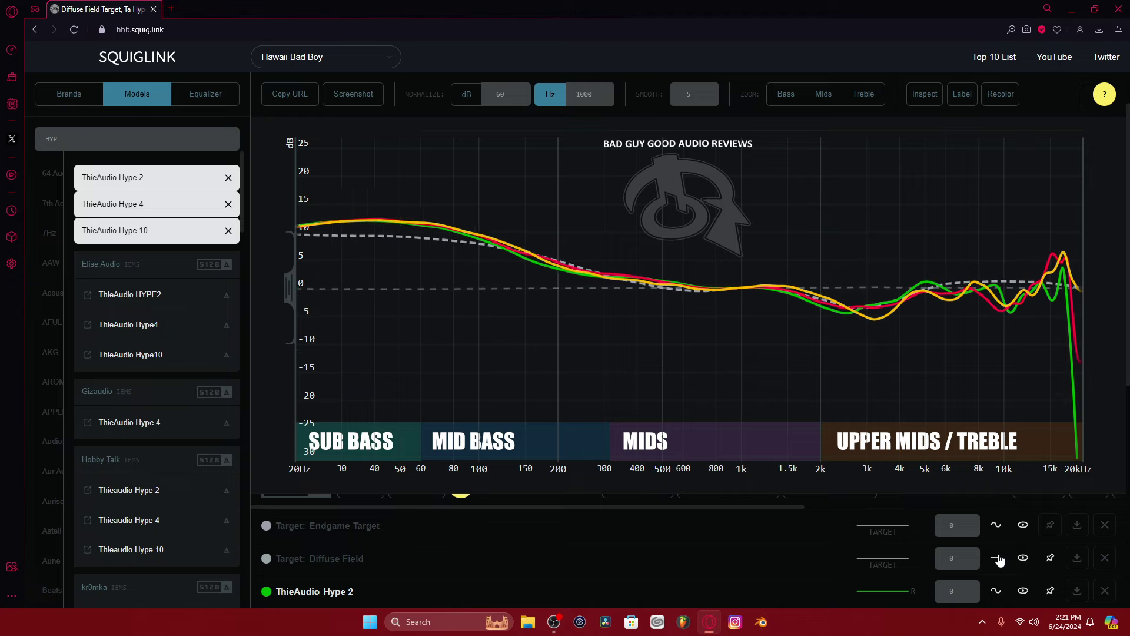
pyautogui.scroll(-2, 924, 555)
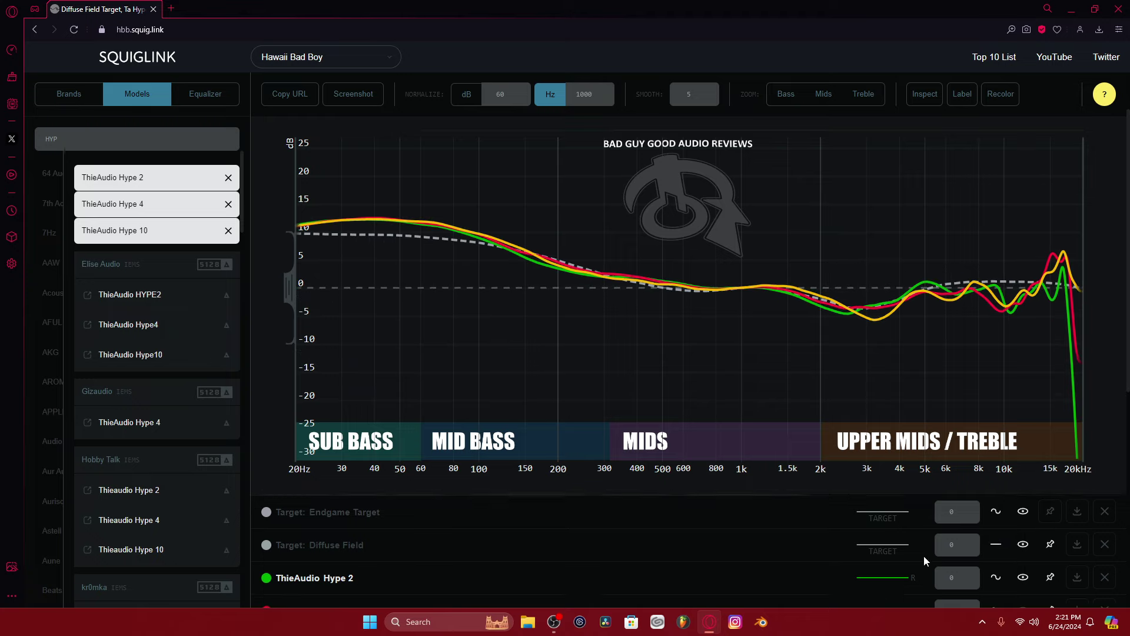
pyautogui.scroll(-4, 938, 536)
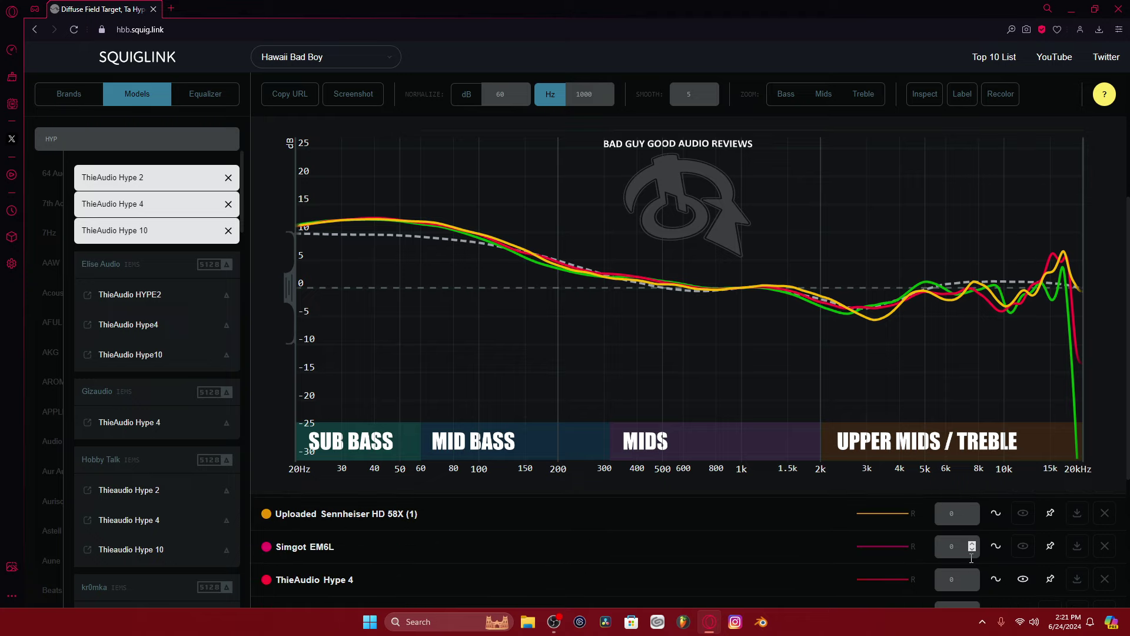
# - Show the Simgot EM6L curve again and hide the ThieAudio Hype 4 and Hype 10 curves
pyautogui.click(1024, 547)
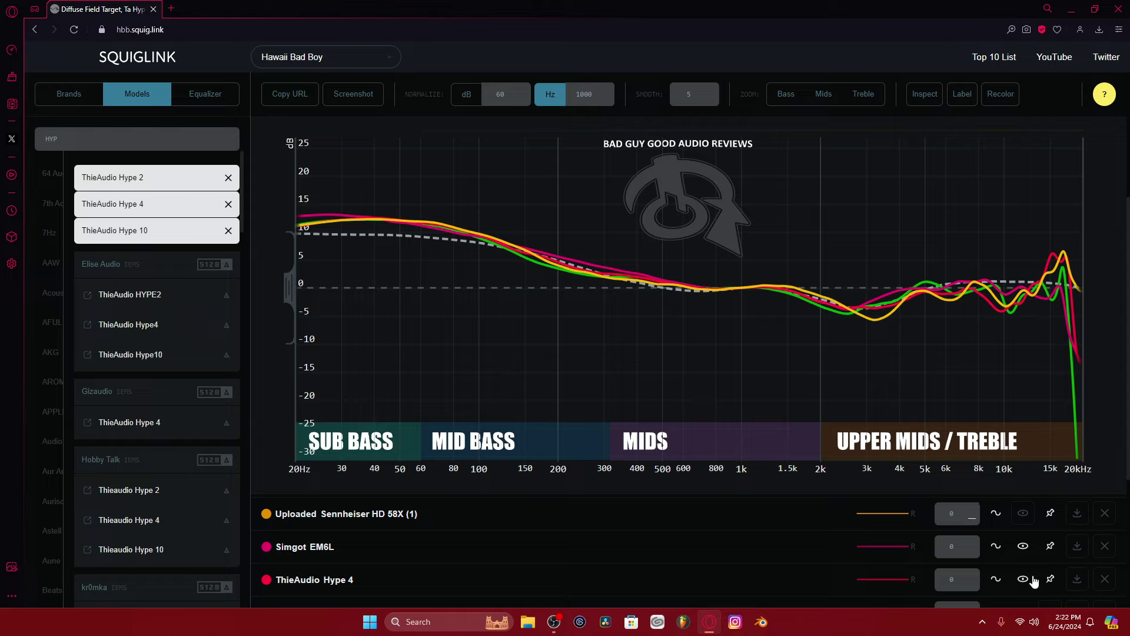
pyautogui.scroll(-2, 1031, 582)
pyautogui.click(1024, 554)
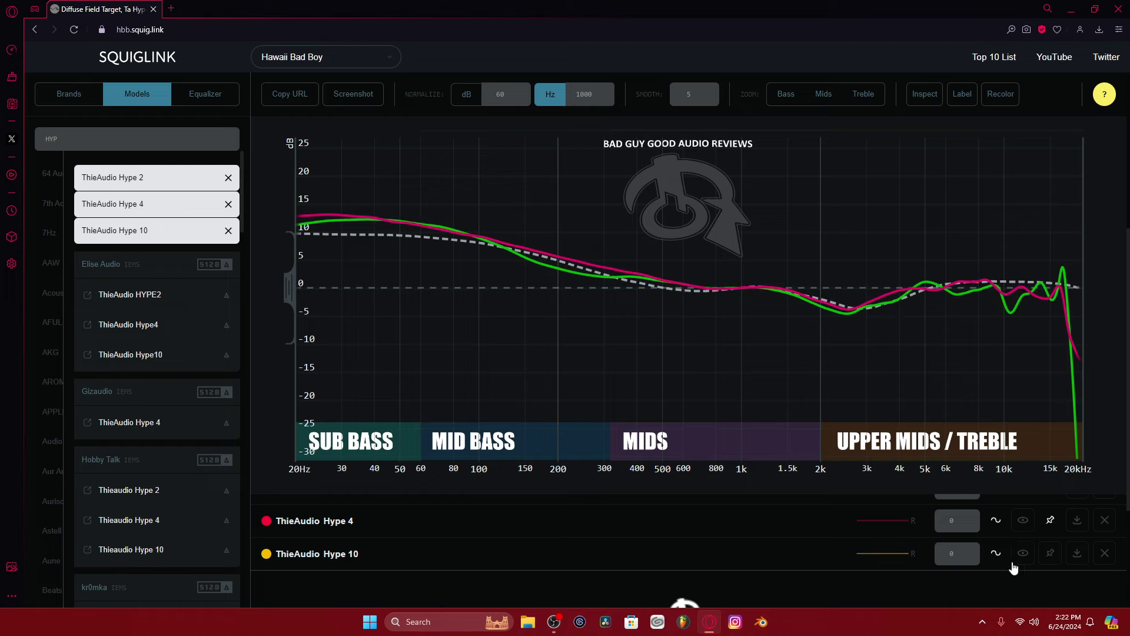
pyautogui.scroll(2, 1016, 568)
pyautogui.scroll(1, 1013, 567)
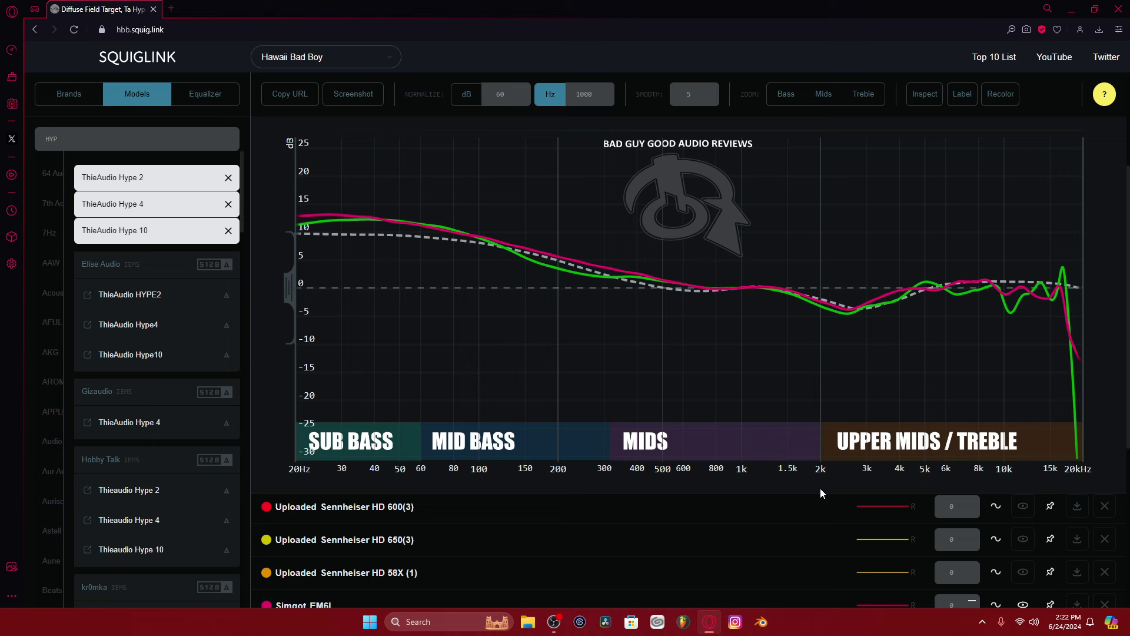
# - Capture a screen snip of the graph, mark the ThieAudio Hype 2 bump around 5 kHz with an arc, and close the snip
pyautogui.press('super+shift+s')
pyautogui.moveTo(281, 120); pyautogui.dragTo(1089, 482)
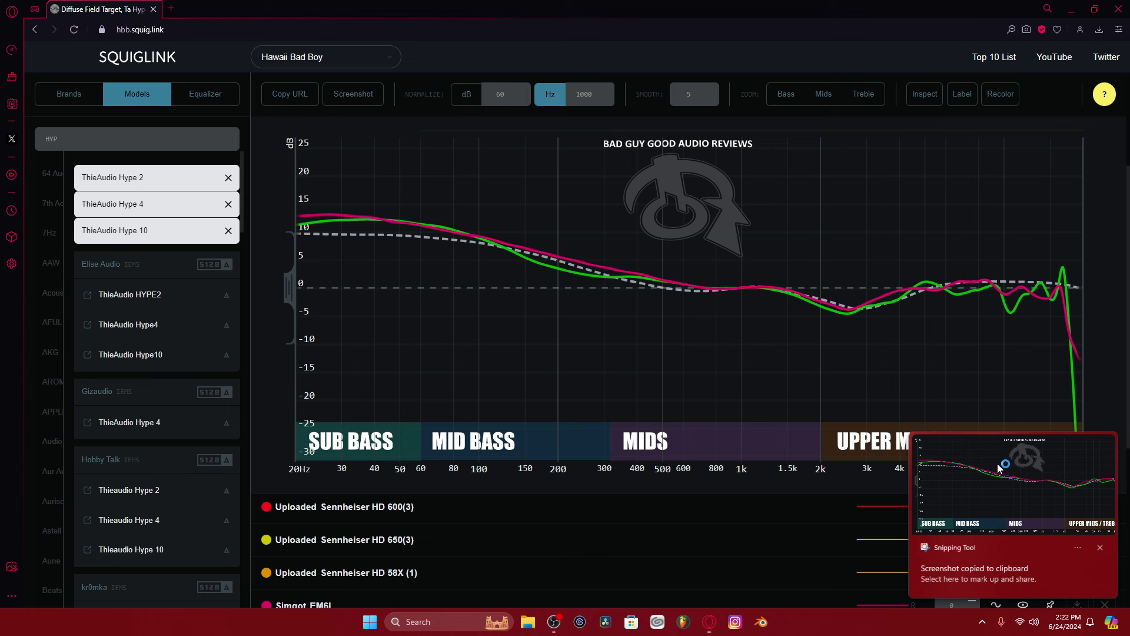
pyautogui.click(1008, 461)
pyautogui.moveTo(816, 266)
pyautogui.mouseDown()
pyautogui.moveTo(835, 257)
pyautogui.moveTo(857, 270)
pyautogui.mouseUp()
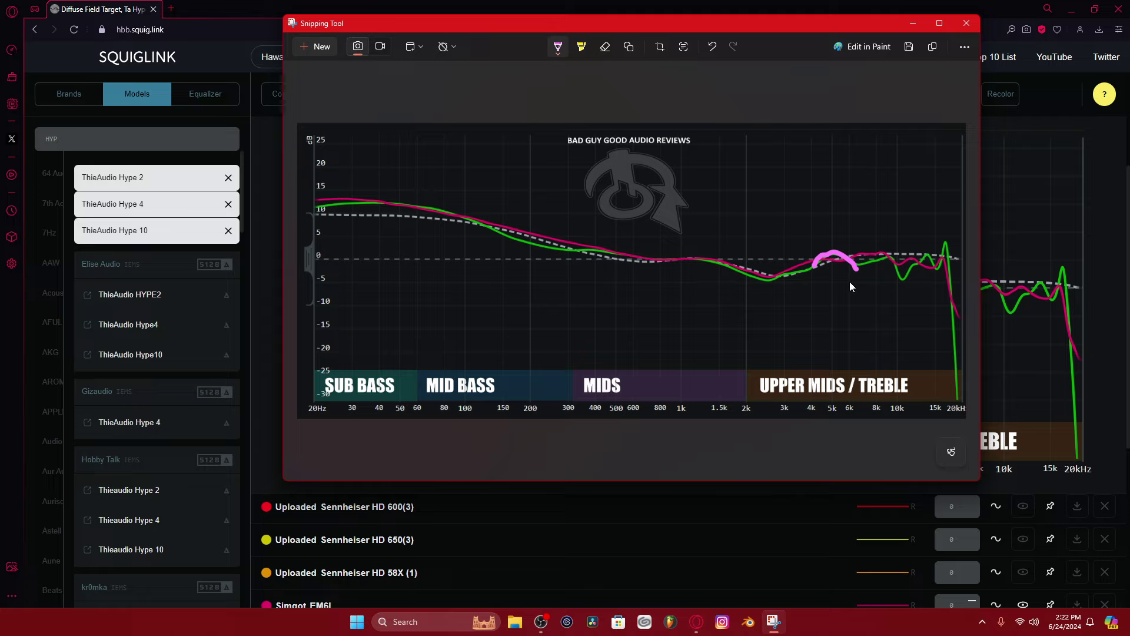
pyautogui.click(967, 24)
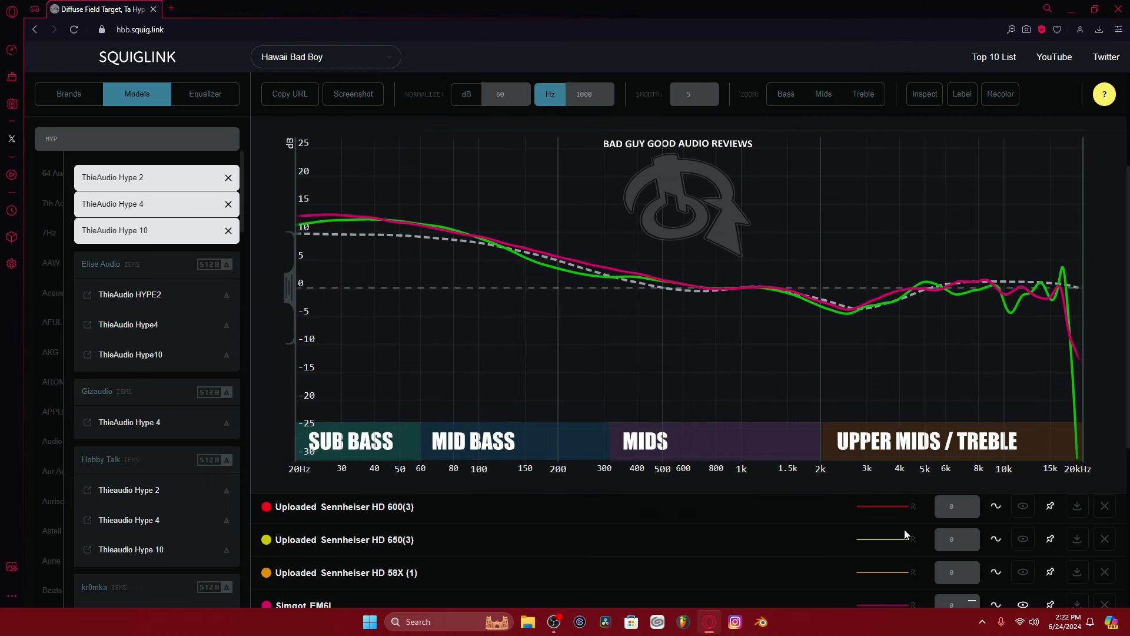
# - Show the Sennheiser HD 58X and HD 650 curves for comparison, and hide both again
pyautogui.click(1023, 573)
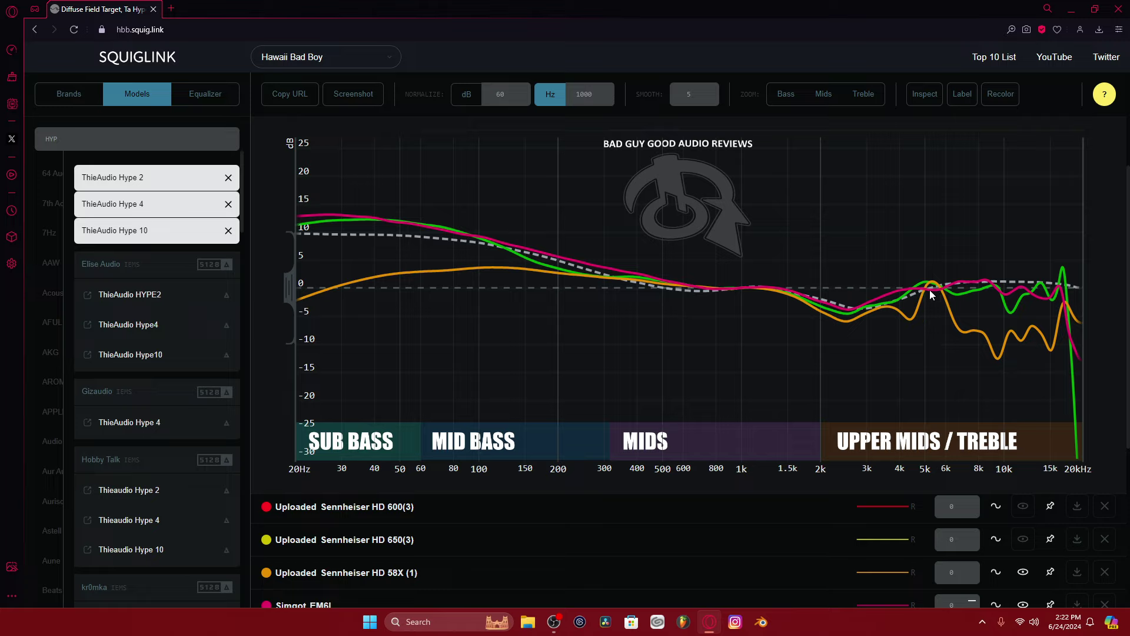
pyautogui.click(1026, 547)
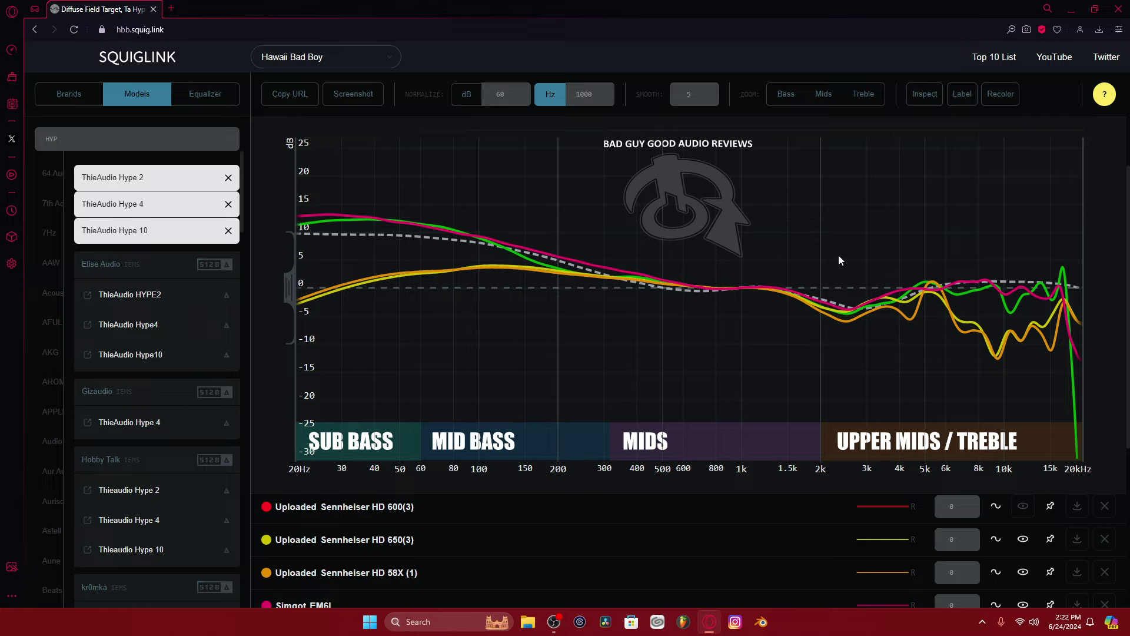
pyautogui.click(1024, 539)
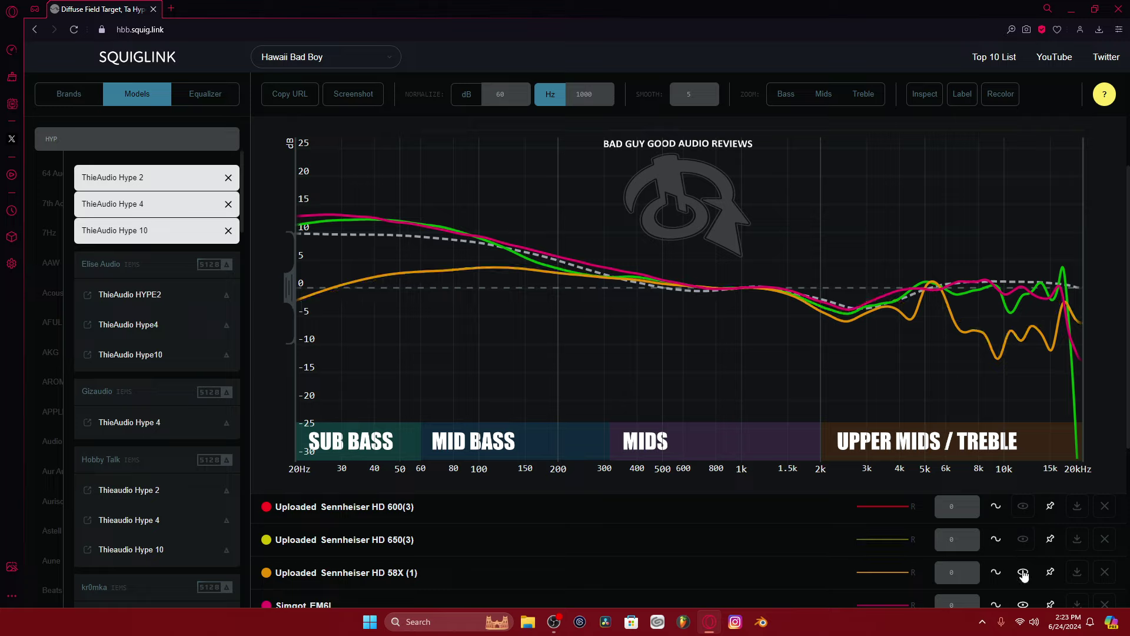
pyautogui.click(1023, 573)
# - Hide the ThieAudio Hype 2 curve on the graph
pyautogui.scroll(2, 1023, 565)
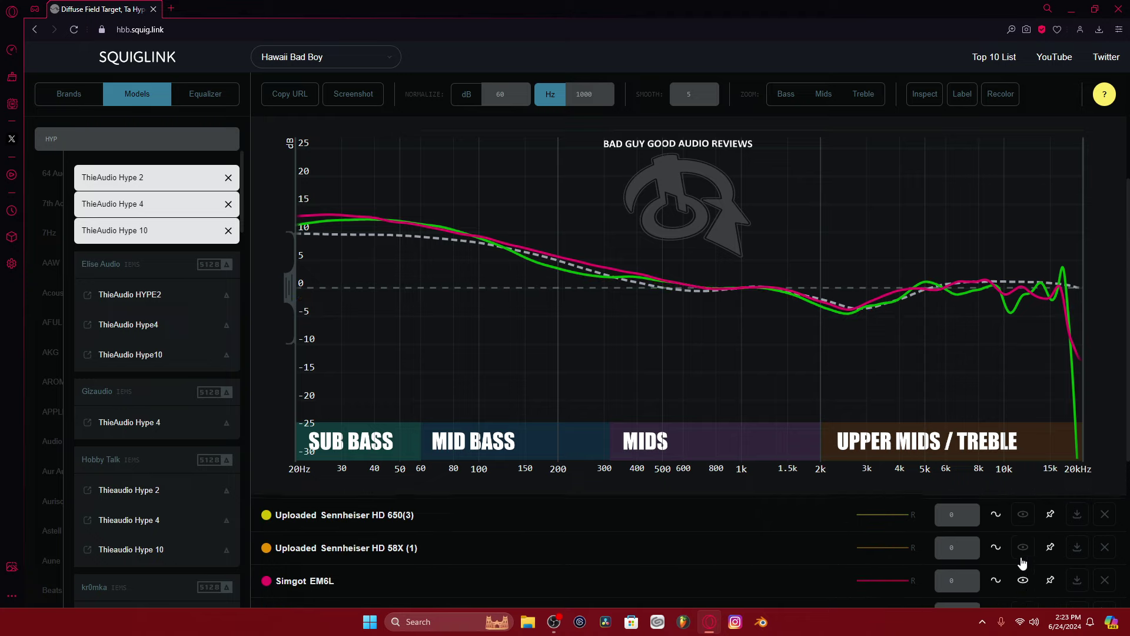
pyautogui.click(1021, 535)
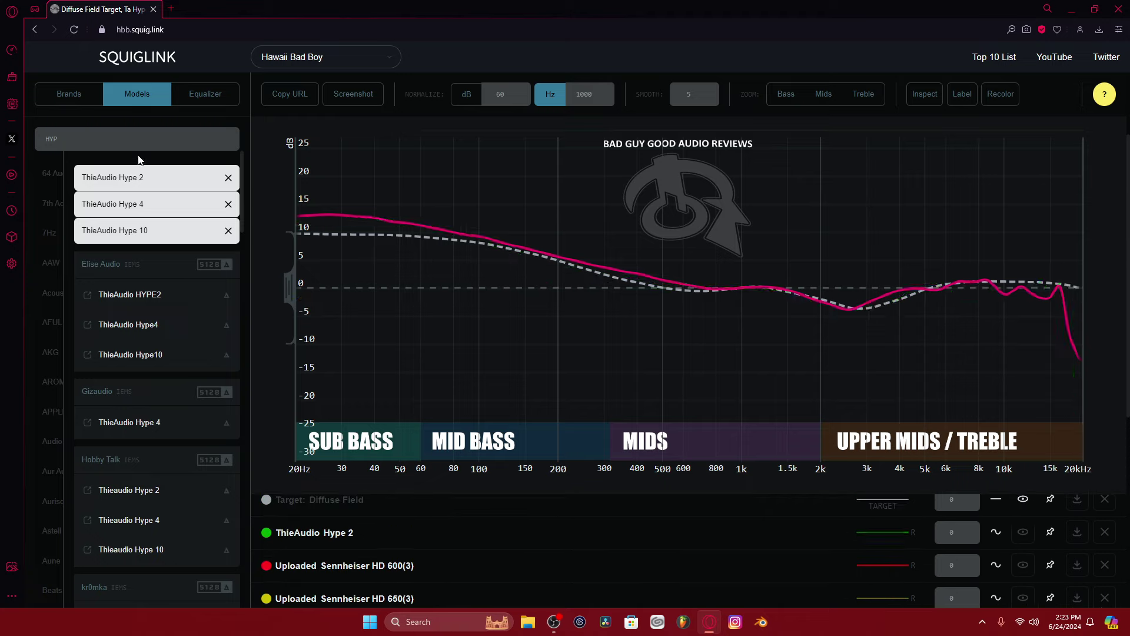
# - Upload the frequency response file Beyerdynamic DT 990 (worn earpads).csv from Downloads and change its curve's colour to bright green
pyautogui.click(187, 99)
pyautogui.click(95, 166)
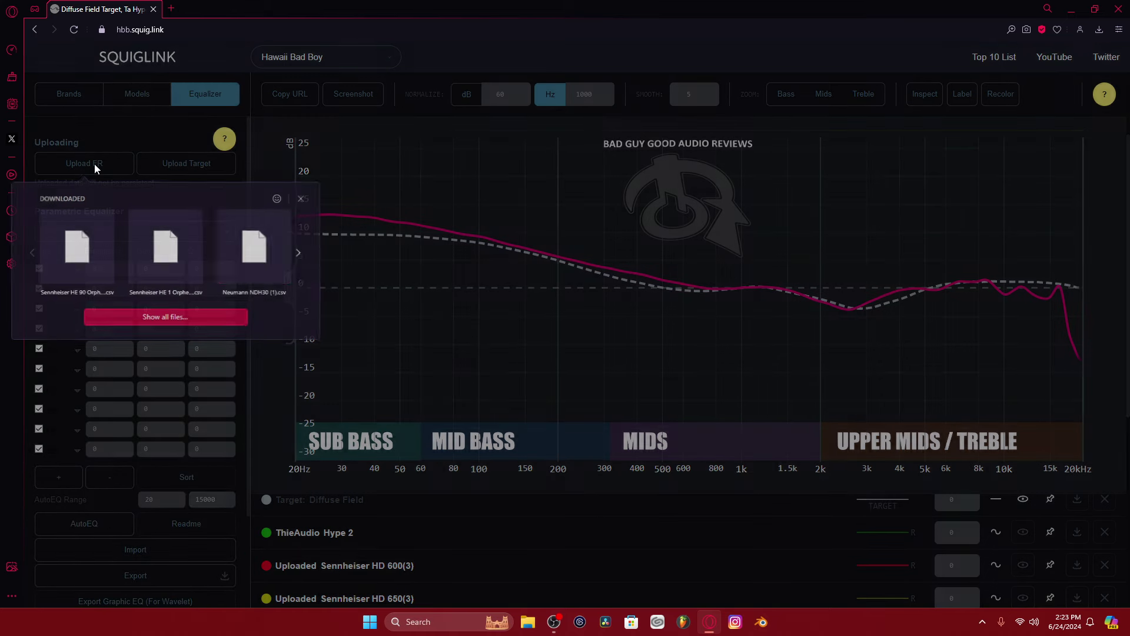
pyautogui.click(233, 323)
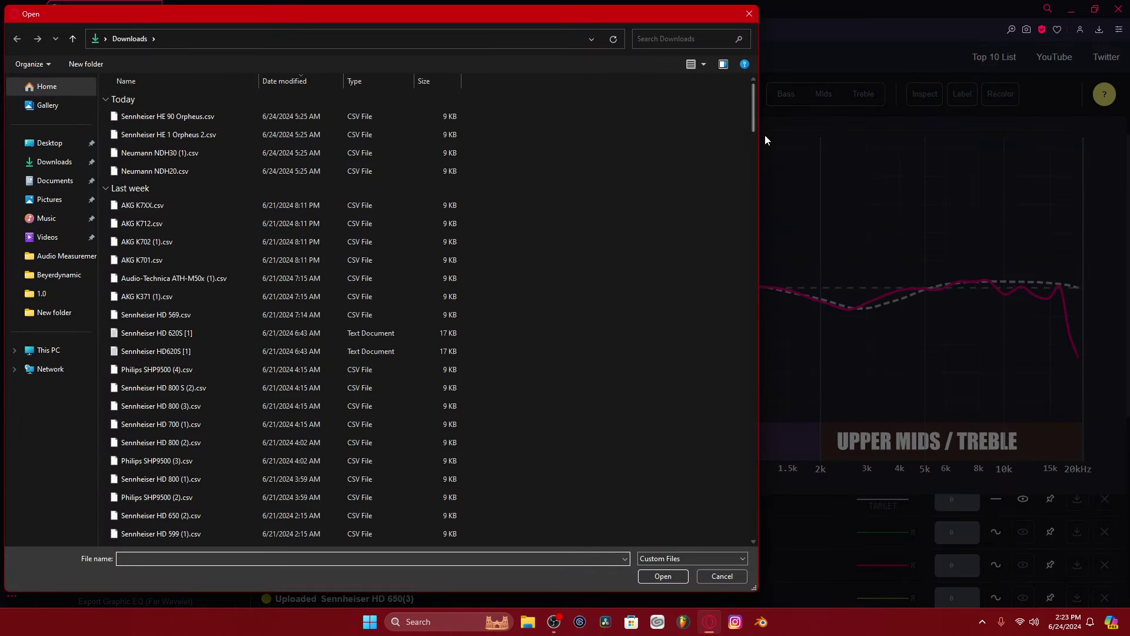
pyautogui.moveTo(754, 114); pyautogui.dragTo(743, 538)
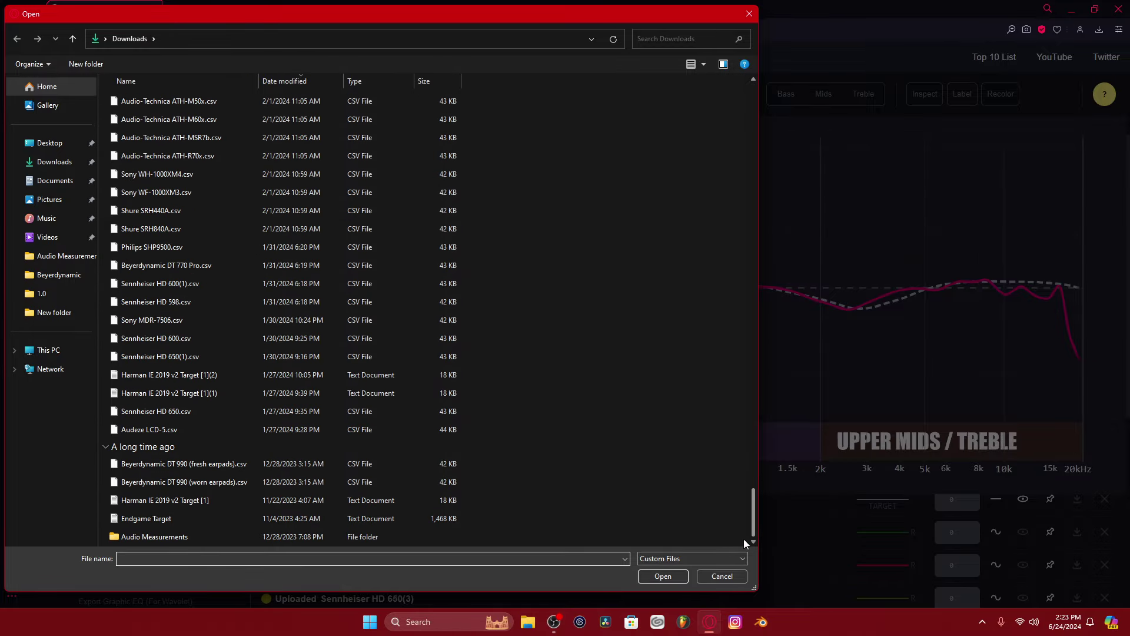
pyautogui.click(280, 480)
pyautogui.doubleClick(281, 482)
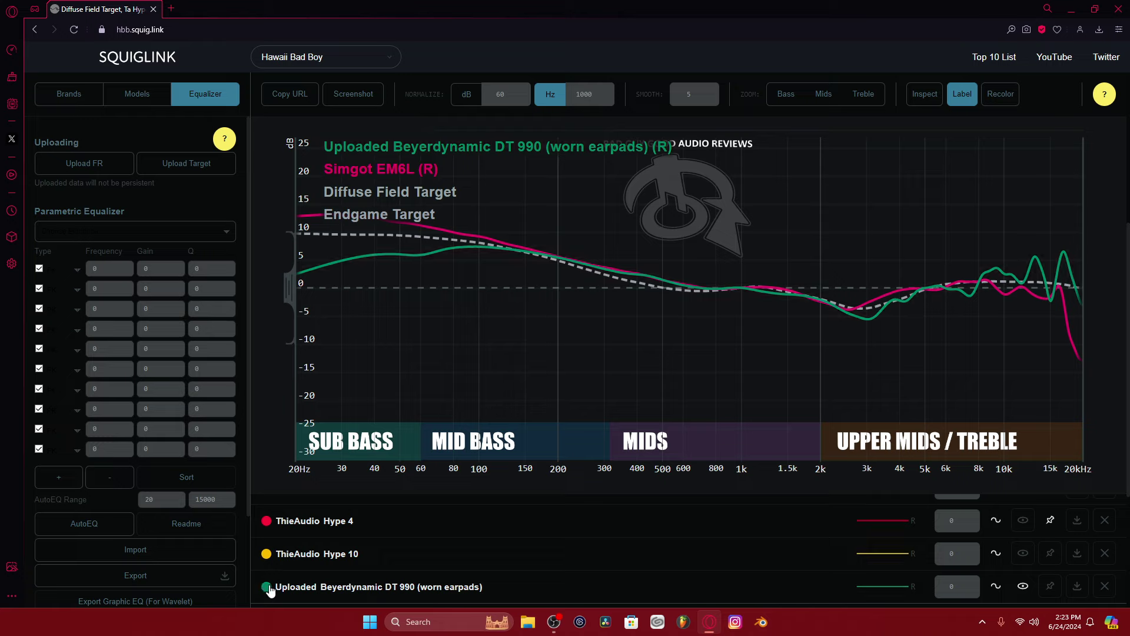
pyautogui.click(267, 587)
pyautogui.click(267, 587)
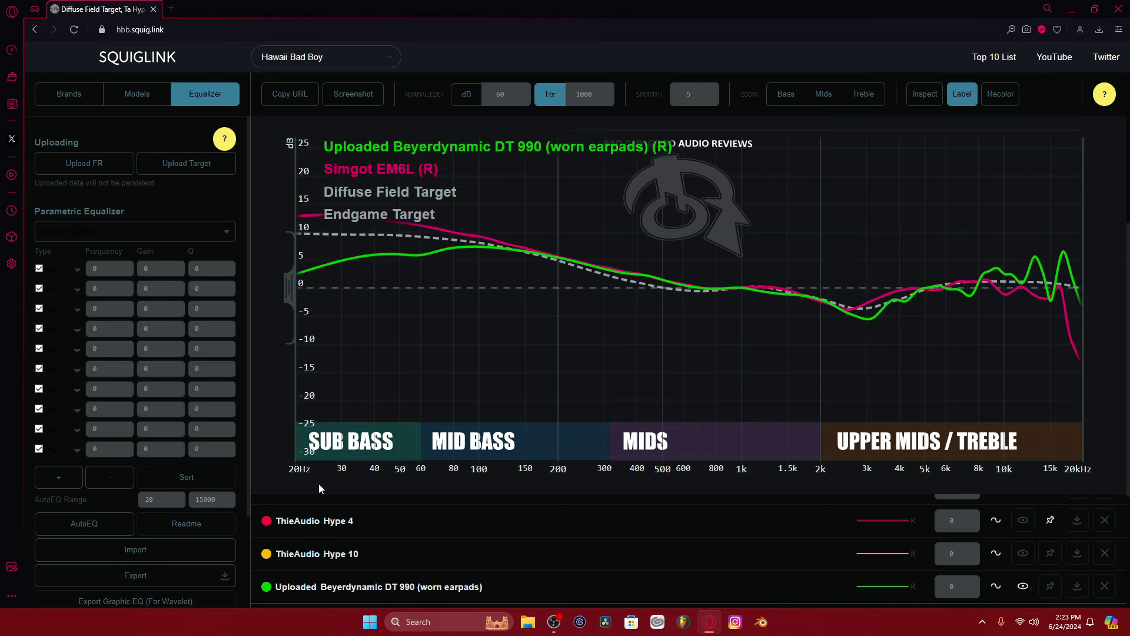
# - Capture a screen snip of the graph, circle the DT 990 and EM6L curves around 4 to 7 kHz, and close the snip
pyautogui.press('super+shift+s')
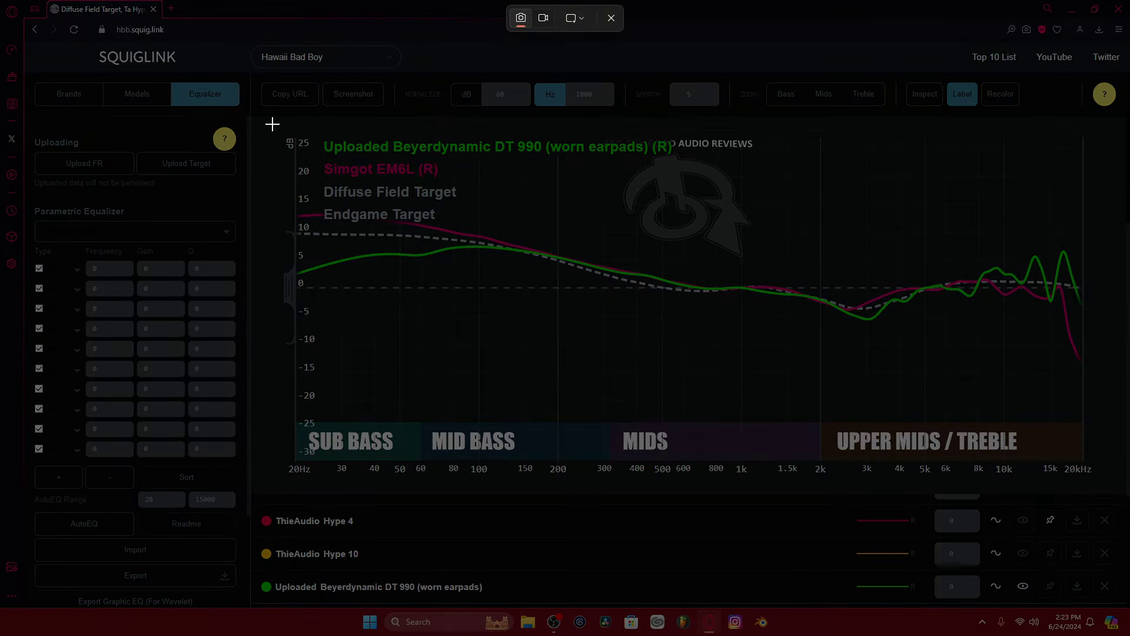
pyautogui.moveTo(270, 125); pyautogui.dragTo(917, 415)
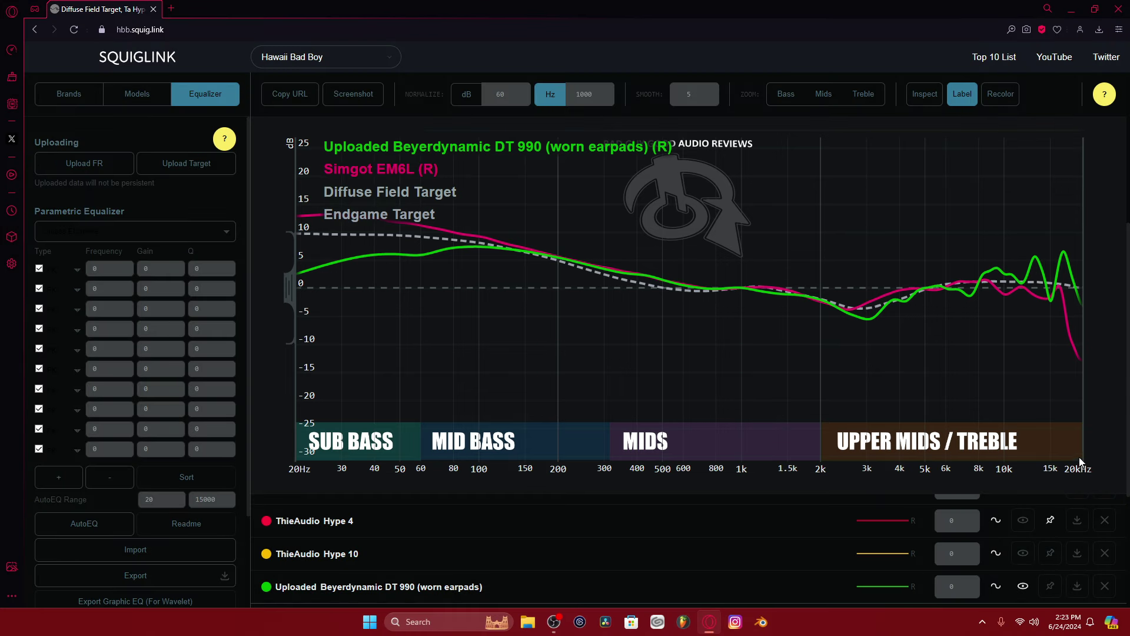
pyautogui.click(1073, 472)
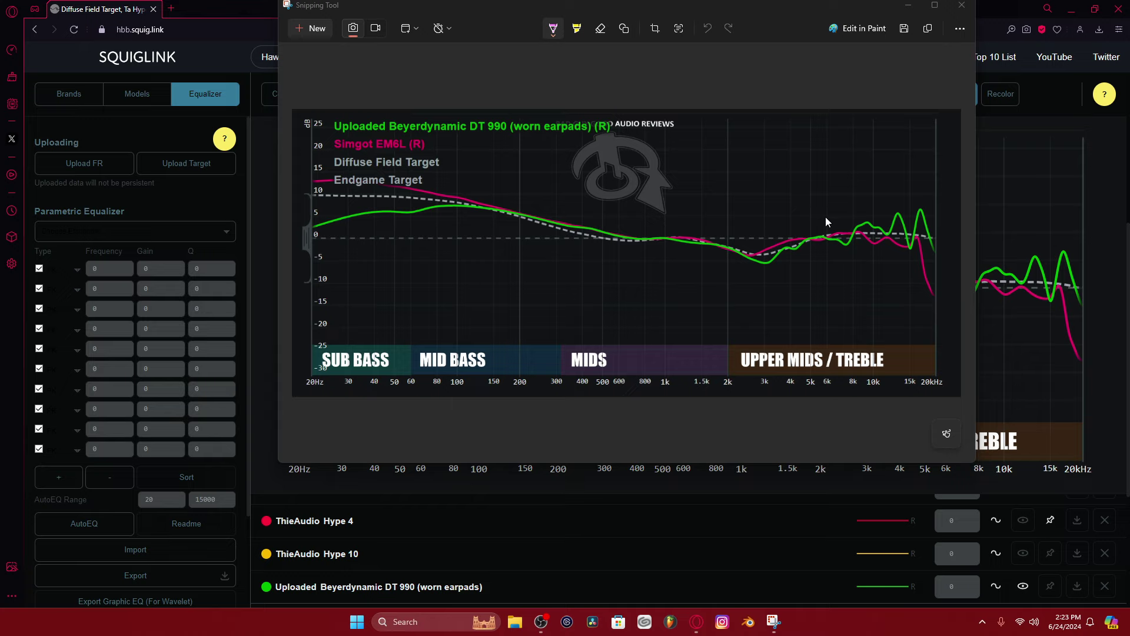
pyautogui.moveTo(826, 218)
pyautogui.mouseDown()
pyautogui.moveTo(779, 261)
pyautogui.moveTo(804, 219)
pyautogui.mouseUp()
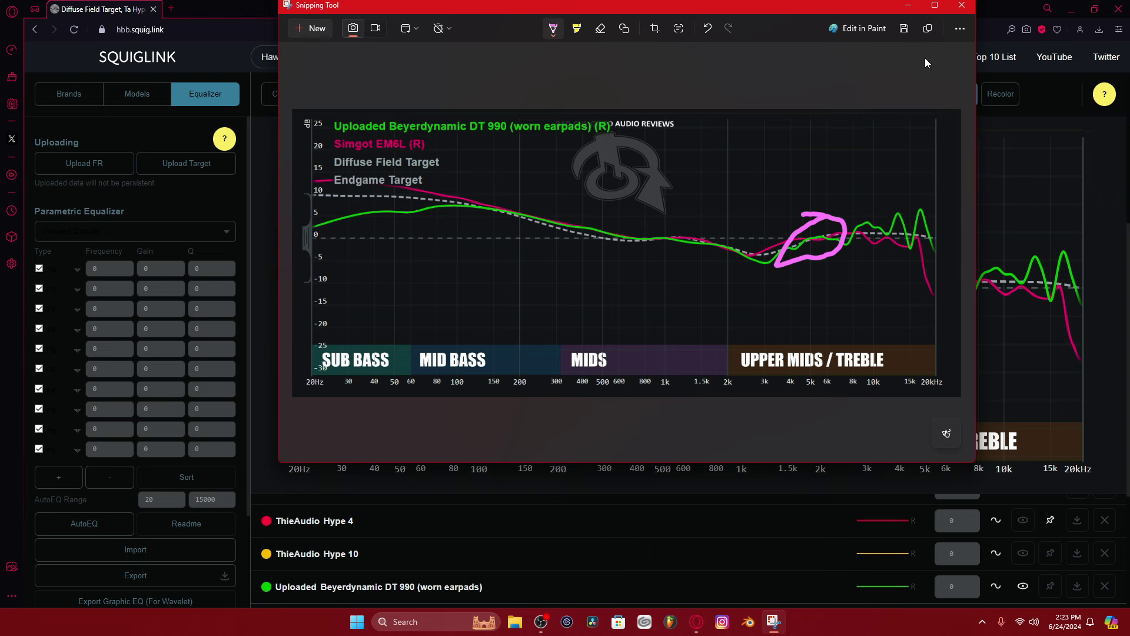
pyautogui.click(959, 8)
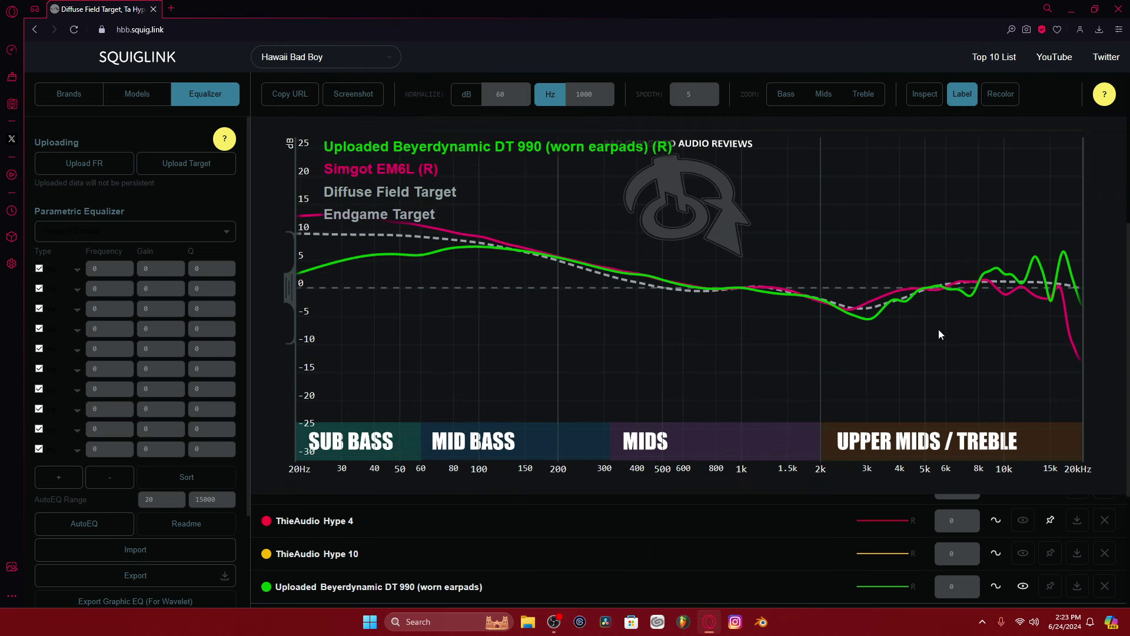